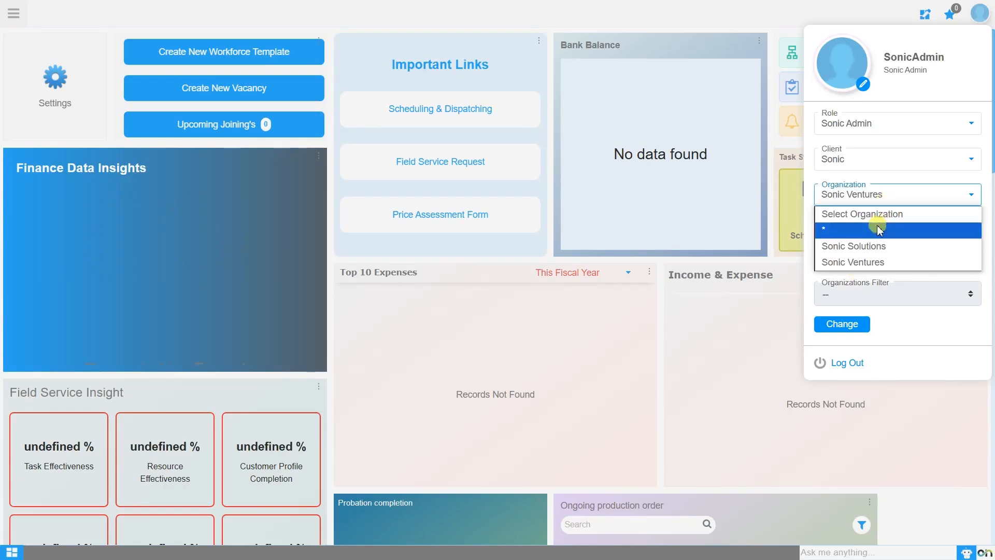
# Step: Choose the organization for the session in the user profile and apply the change
pyautogui.click(879, 229)
pyautogui.click(853, 262)
pyautogui.click(861, 332)
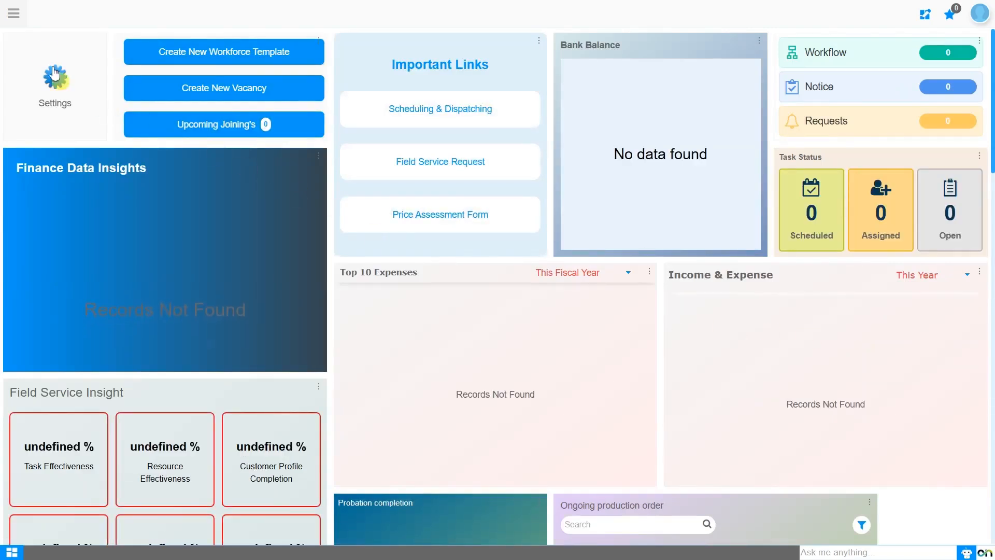
# Step: Search the main menu for "Discount Calcul" and clear the search
pyautogui.click(16, 15)
pyautogui.write('Discou')
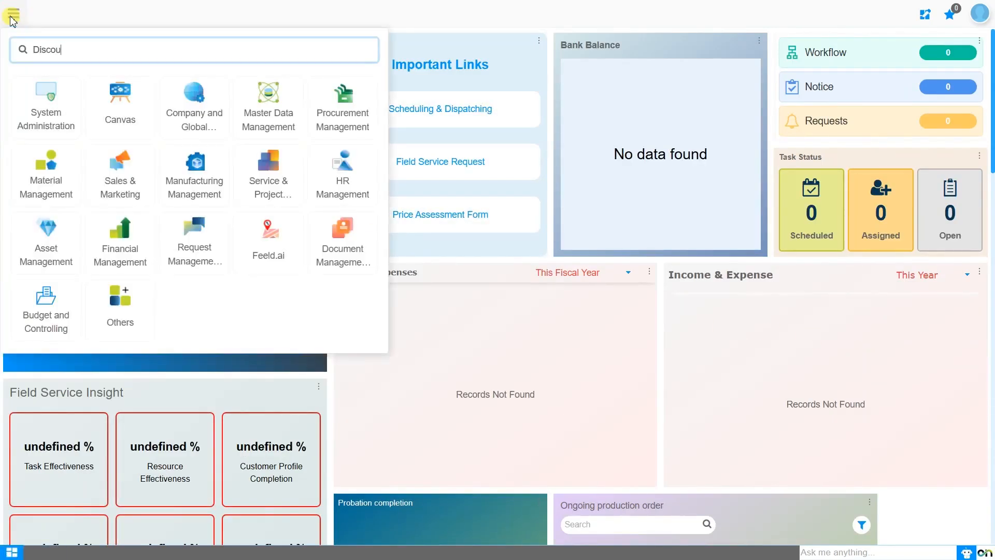
pyautogui.write('nt Calcul')
pyautogui.hotkey('ctrl', 'a')
pyautogui.press('BackSpace')
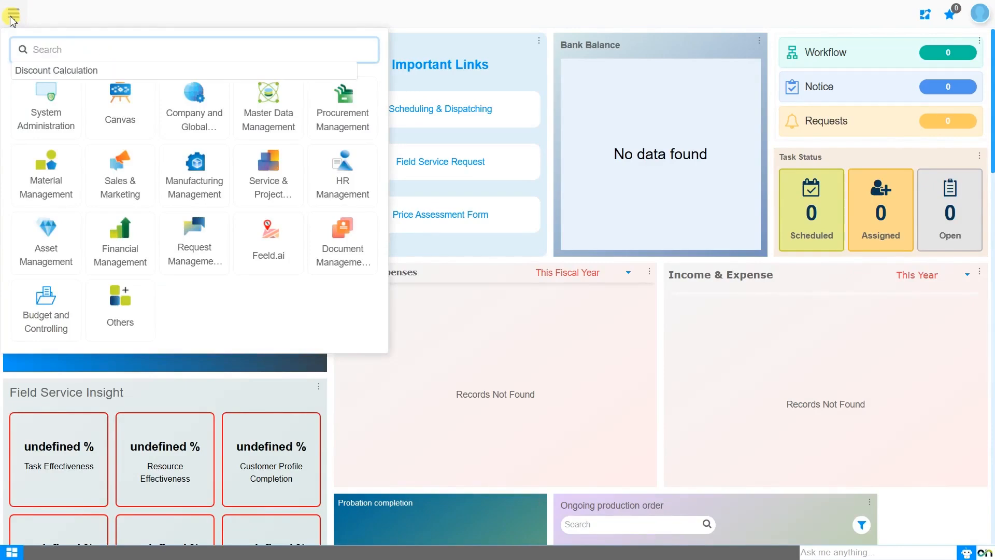
# Step: Open the Discount Calculation window from Master Data Management's product management area and review the existing Standard schema
pyautogui.click(257, 123)
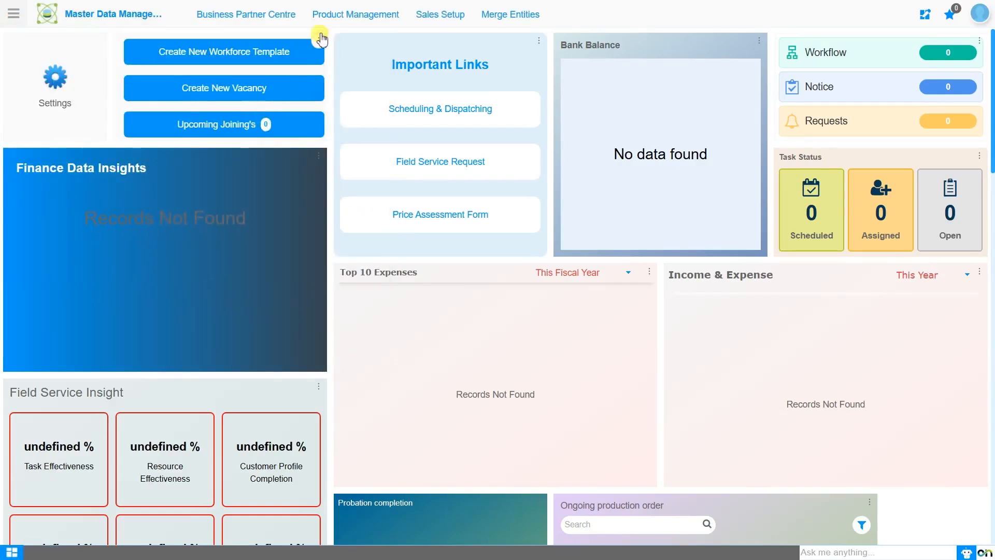
pyautogui.moveTo(333, 24)
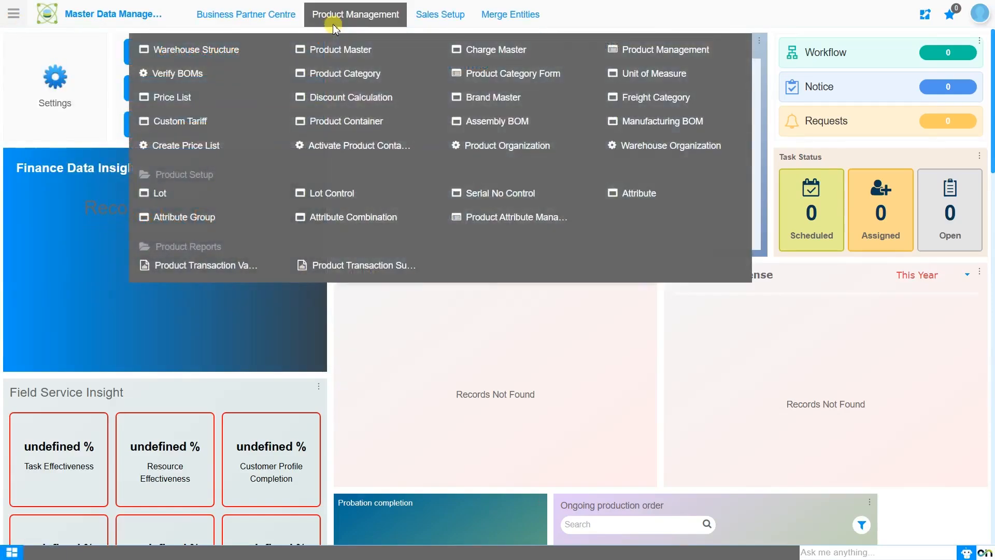
pyautogui.click(351, 108)
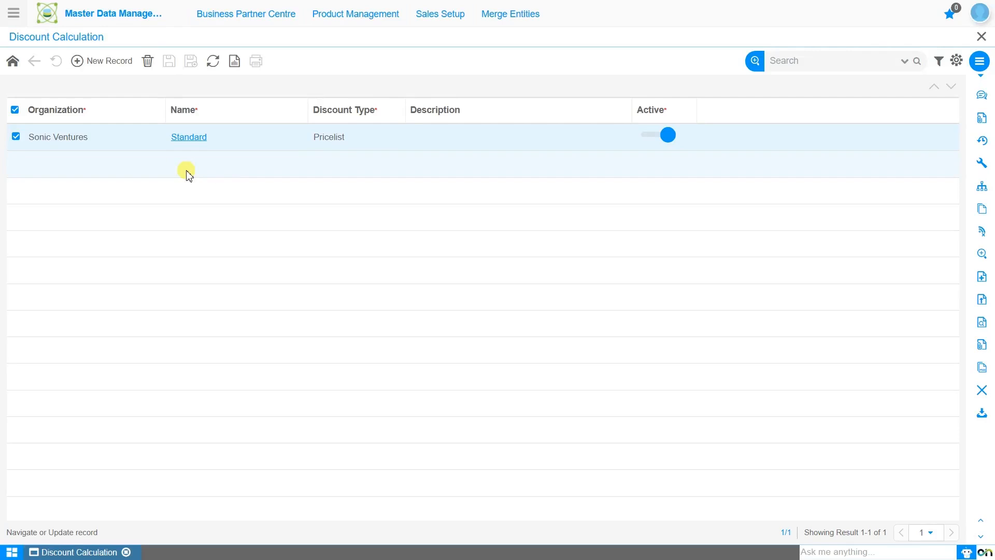
pyautogui.click(174, 146)
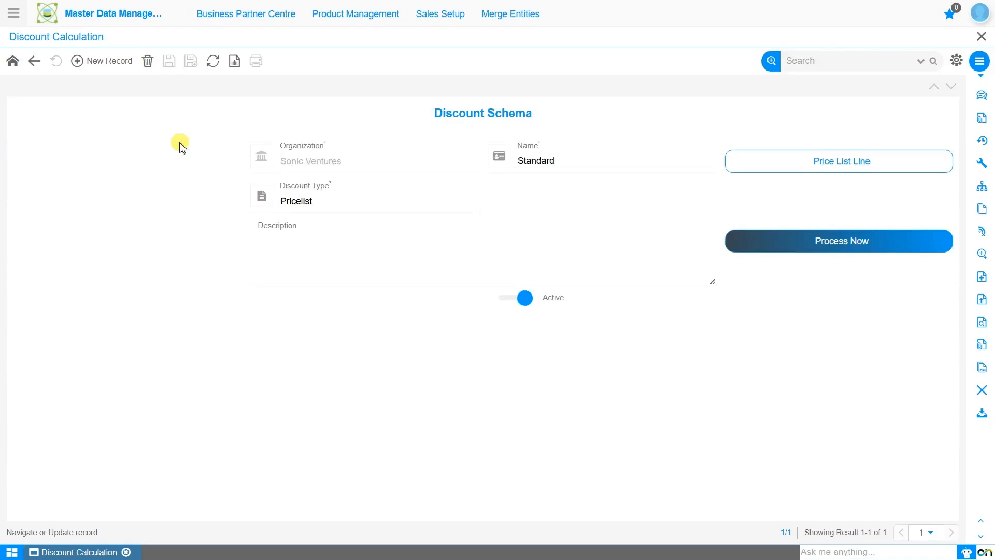
pyautogui.click(34, 62)
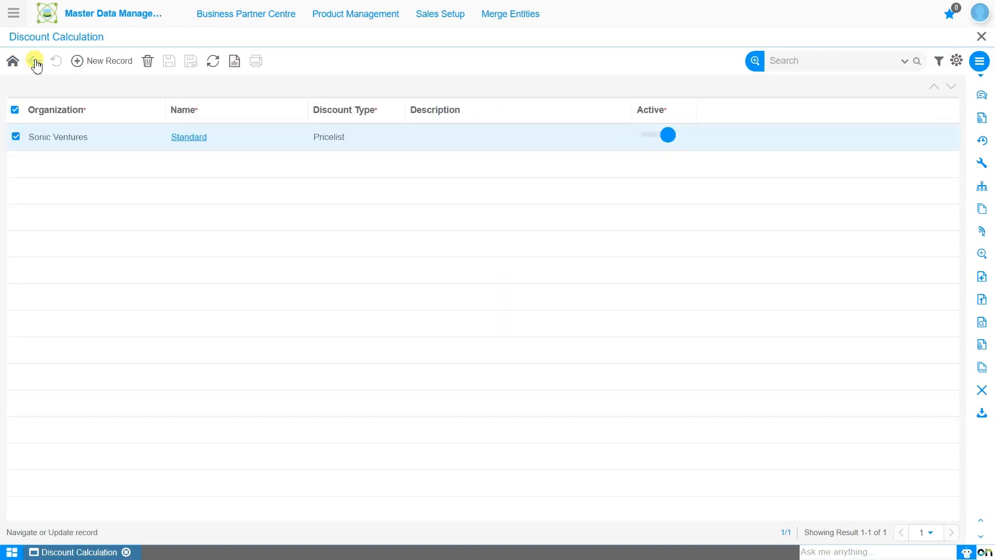
# Step: Start a new discount schema for organization *, named "Summar Sale 2025", with the Flat Percent discount type
pyautogui.click(106, 65)
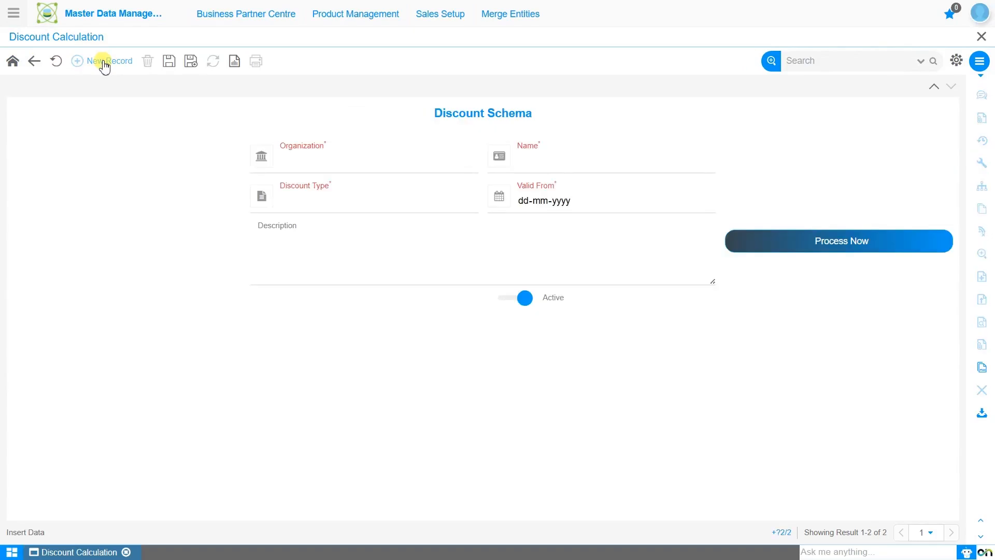
pyautogui.click(383, 166)
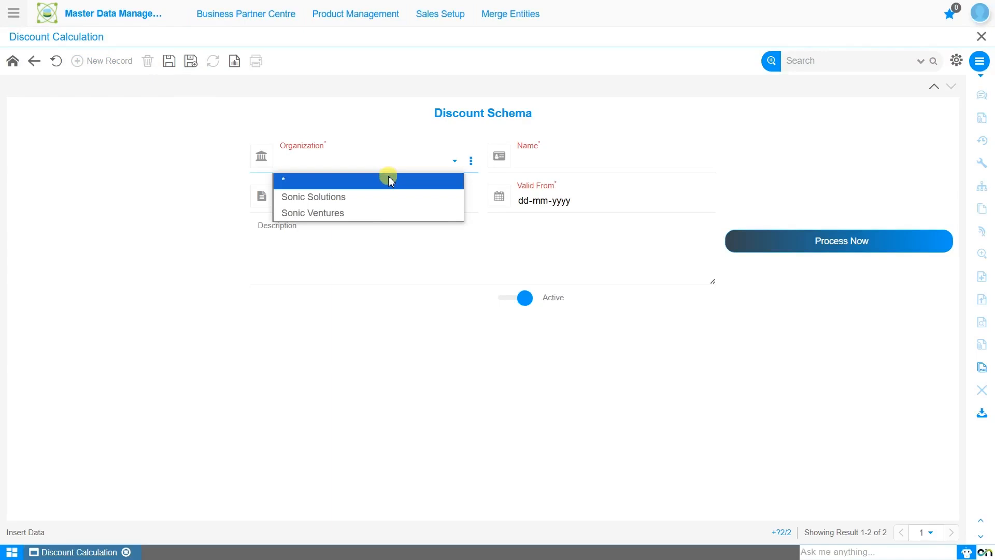
pyautogui.click(390, 180)
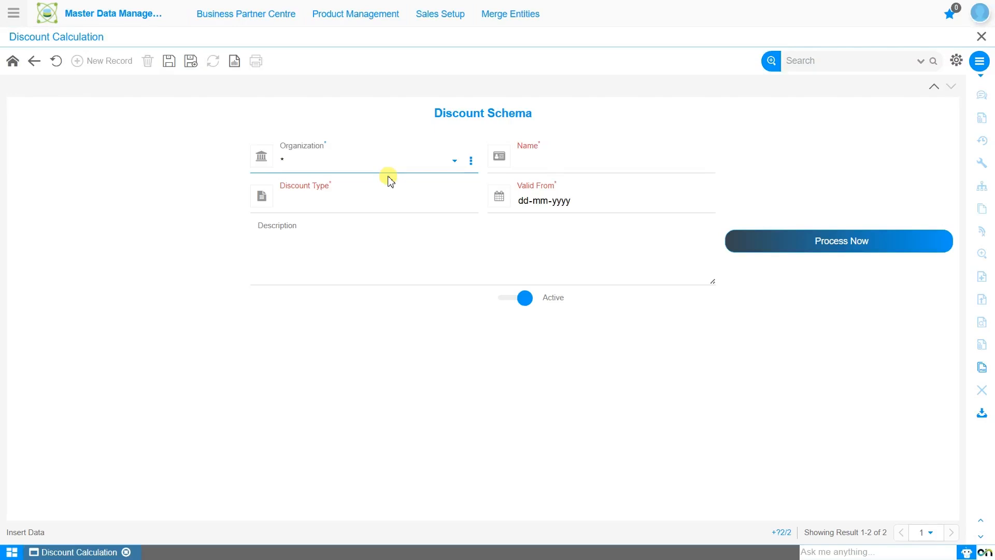
pyautogui.click(529, 171)
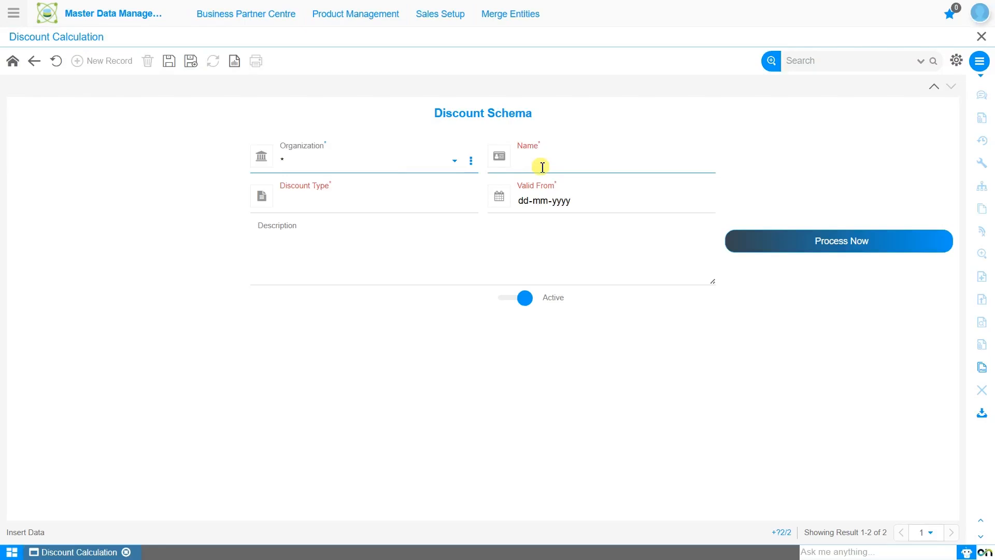
pyautogui.write('Summar Sale 2025')
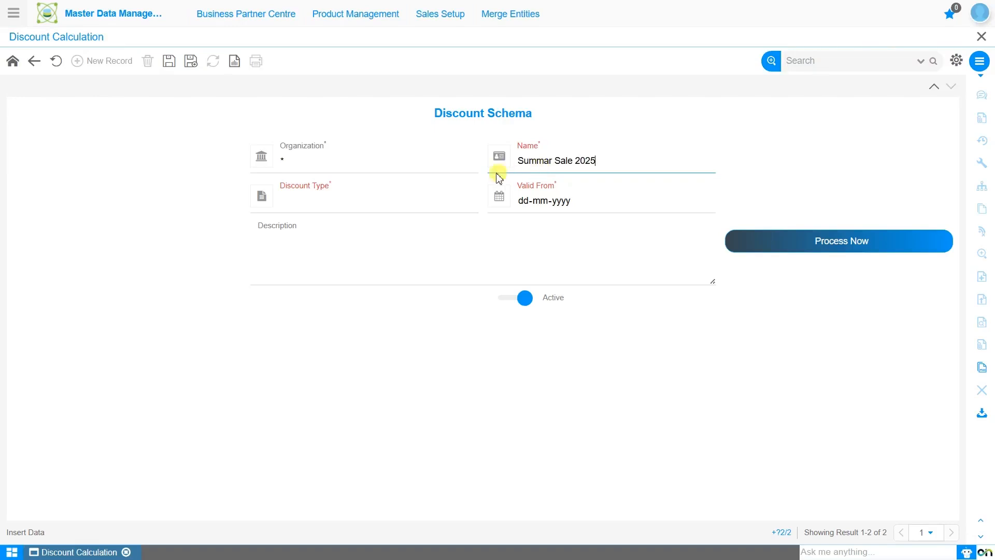
pyautogui.click(436, 198)
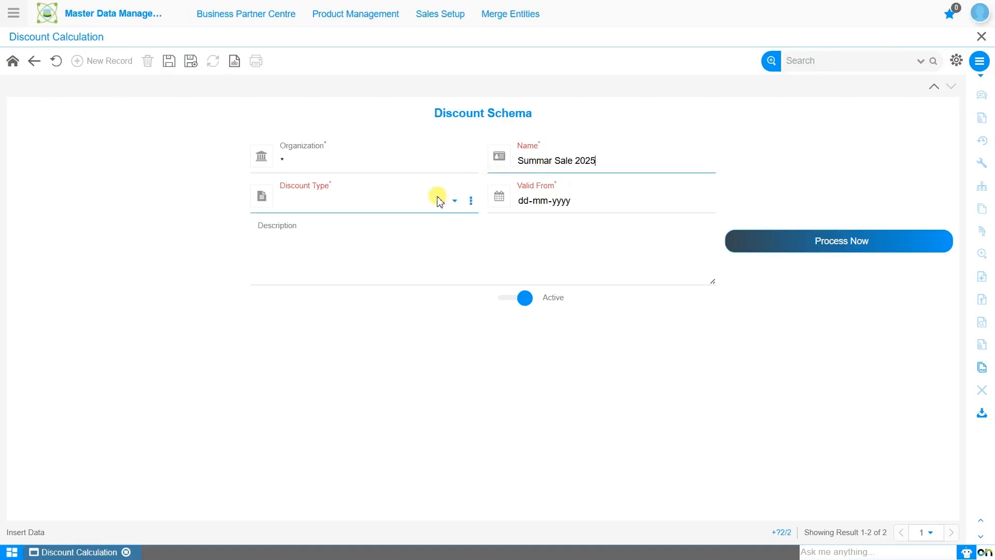
pyautogui.click(429, 207)
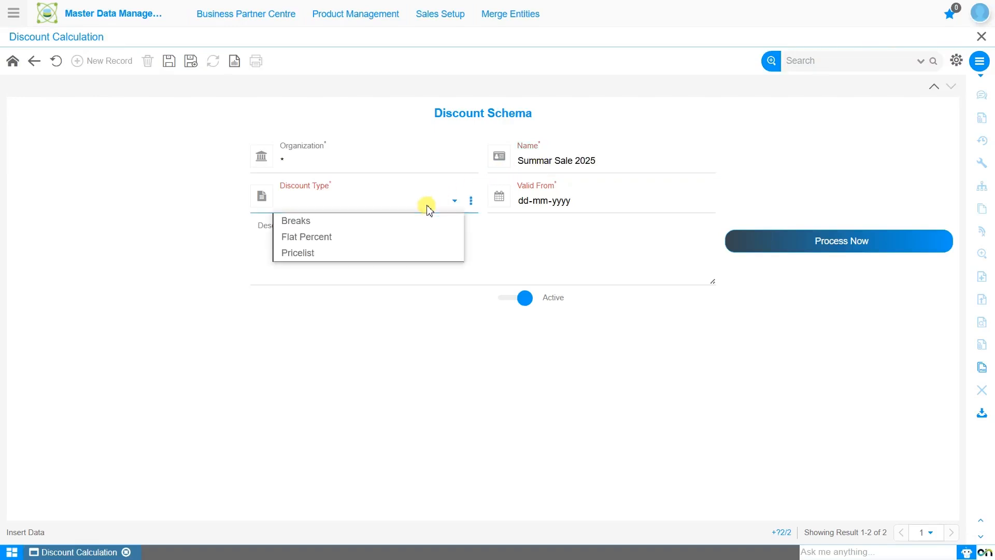
pyautogui.click(417, 240)
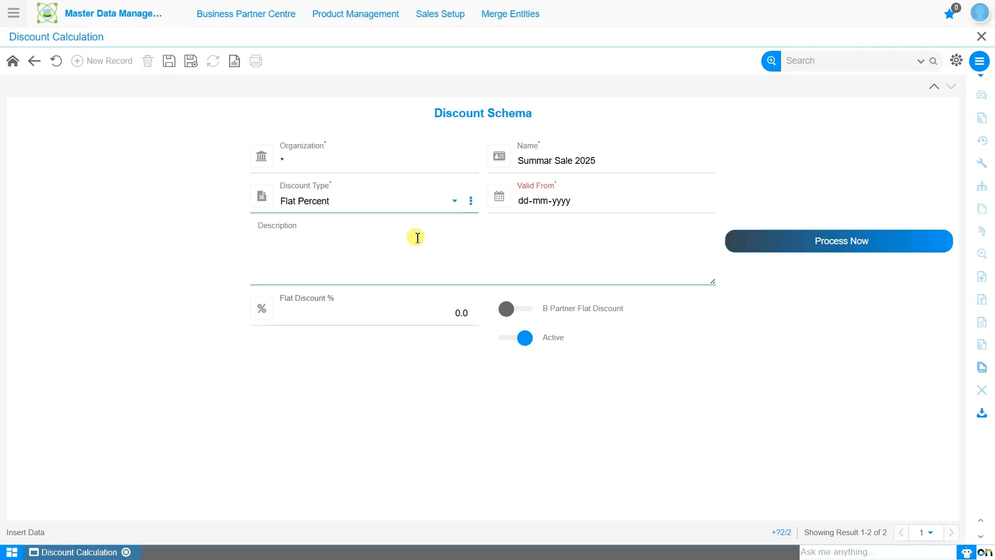
# Step: Describe the schema as "Flat 10% Discount" and make it valid from 01-03-2025
pyautogui.click(368, 240)
pyautogui.write('Flat 1')
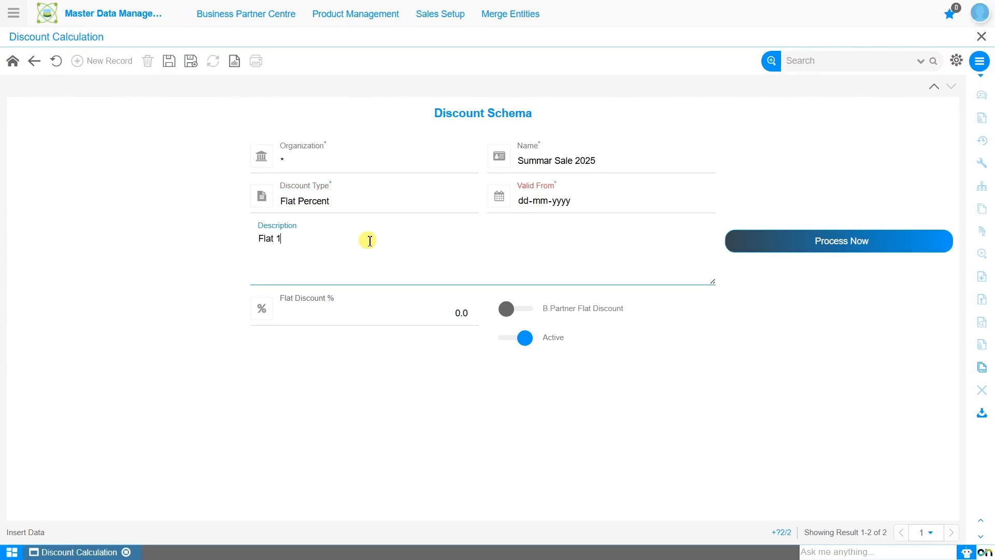
pyautogui.write('0% Discount')
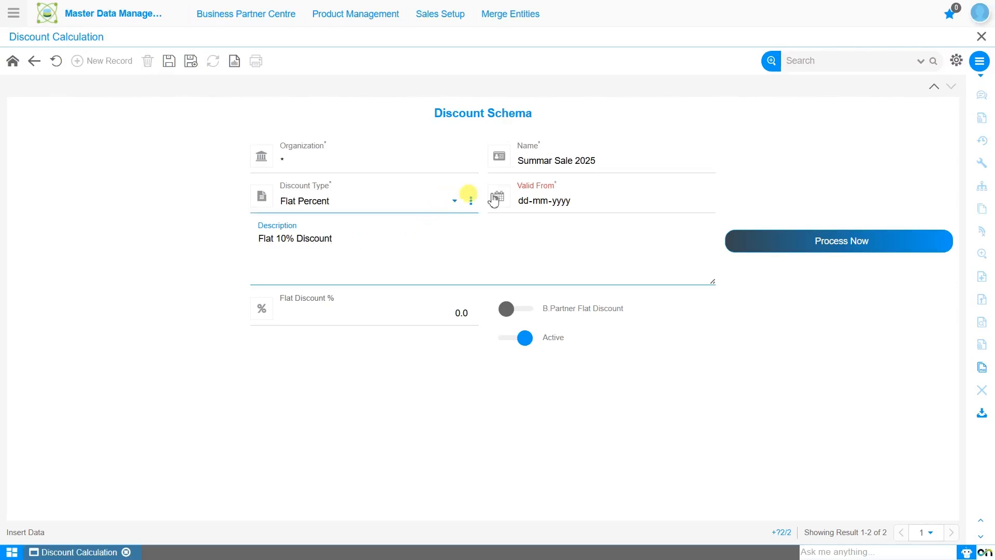
pyautogui.click(527, 201)
pyautogui.write('01-03-2025')
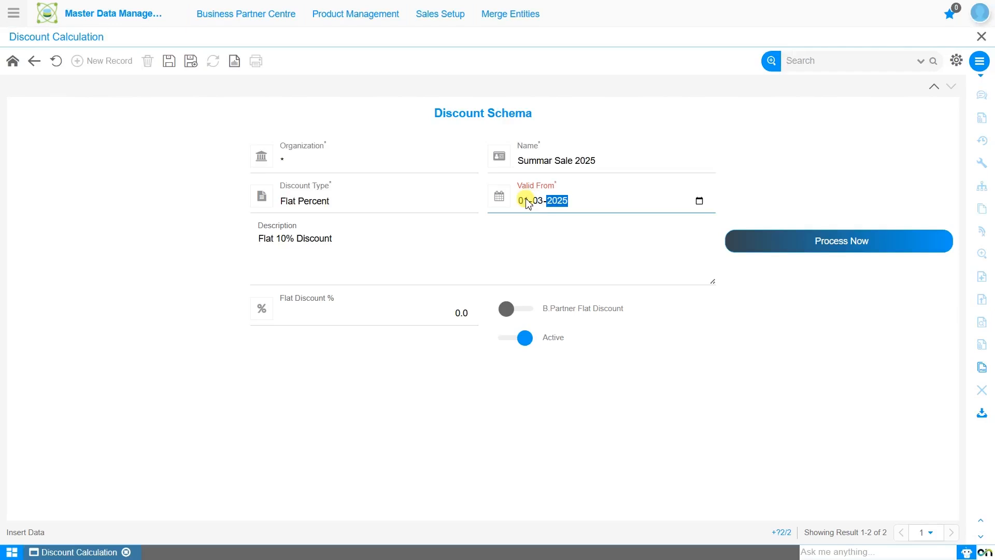
# Step: Set the flat discount to 10%, enable B.Partner Flat Discount, and save the schema
pyautogui.click(426, 322)
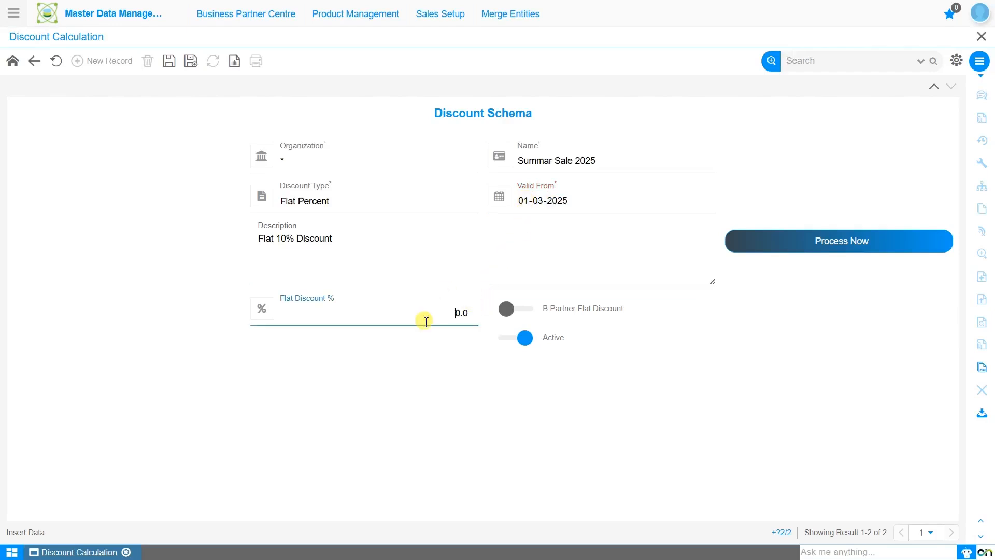
pyautogui.write('1')
pyautogui.click(572, 315)
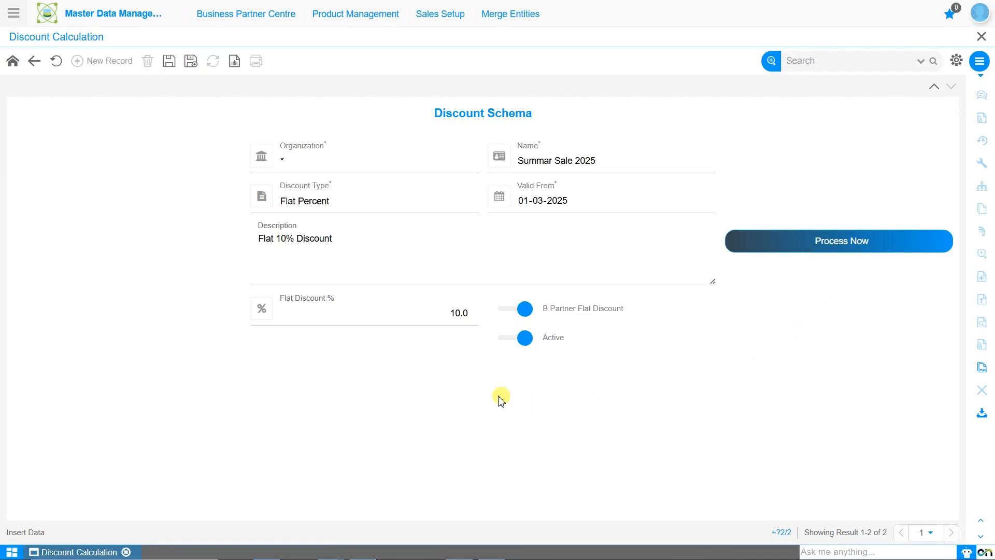
pyautogui.click(169, 62)
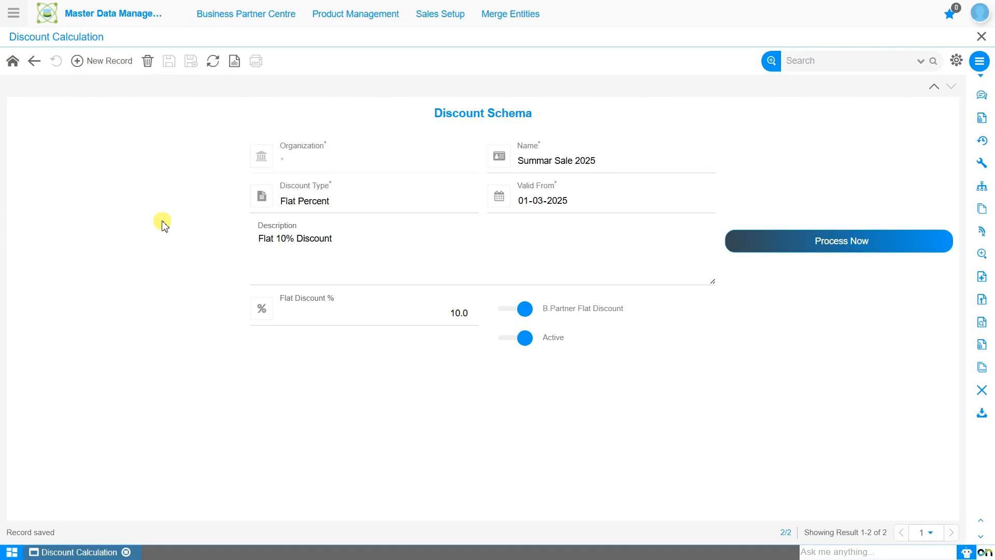
# Step: Start another schema for organization *, named "Save 20% on buy of 4 and 10 % on buy of 2", with discount type Breaks
pyautogui.click(101, 62)
pyautogui.click(345, 156)
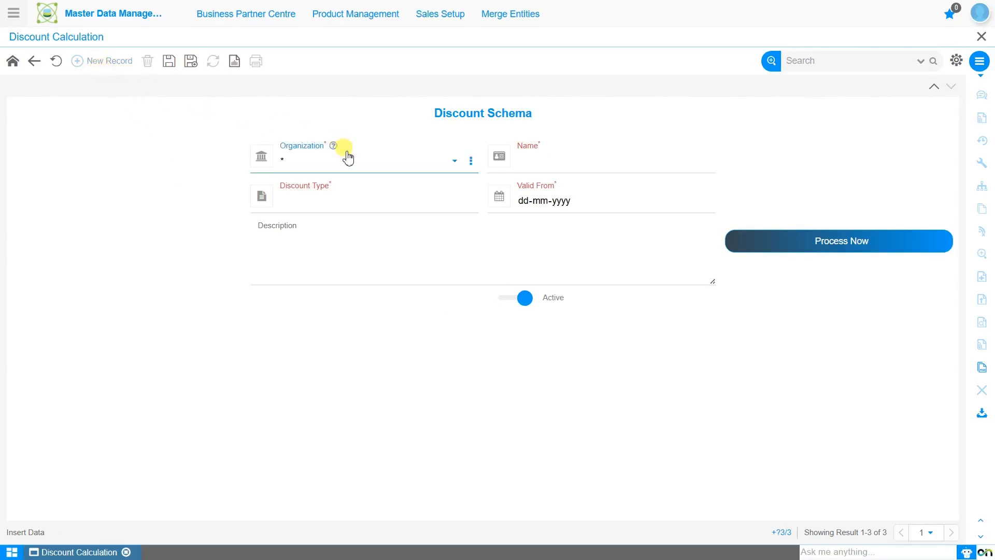
pyautogui.click(541, 156)
pyautogui.write('Sa')
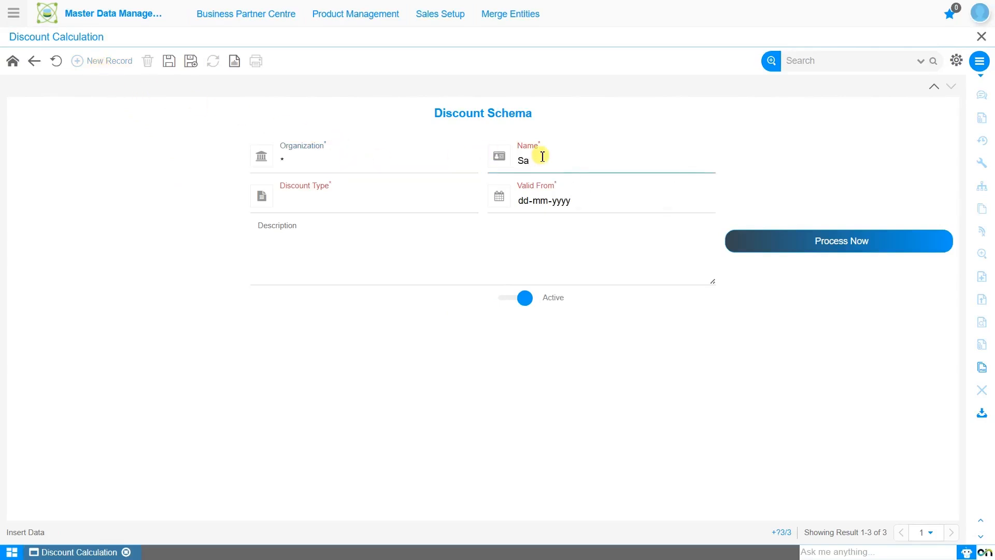
pyautogui.write('ve 20% on buy of 4 and 10 % on buy of 2')
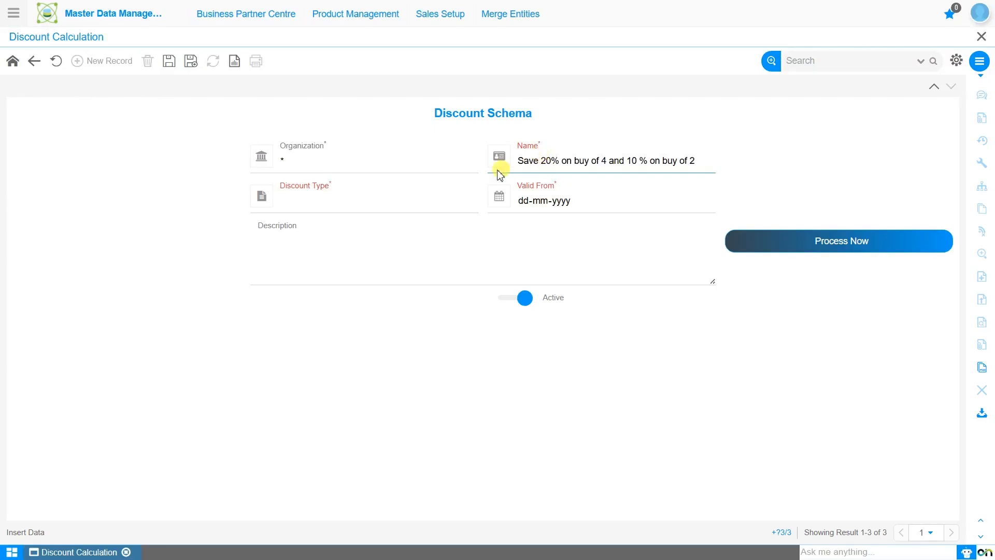
pyautogui.click(442, 202)
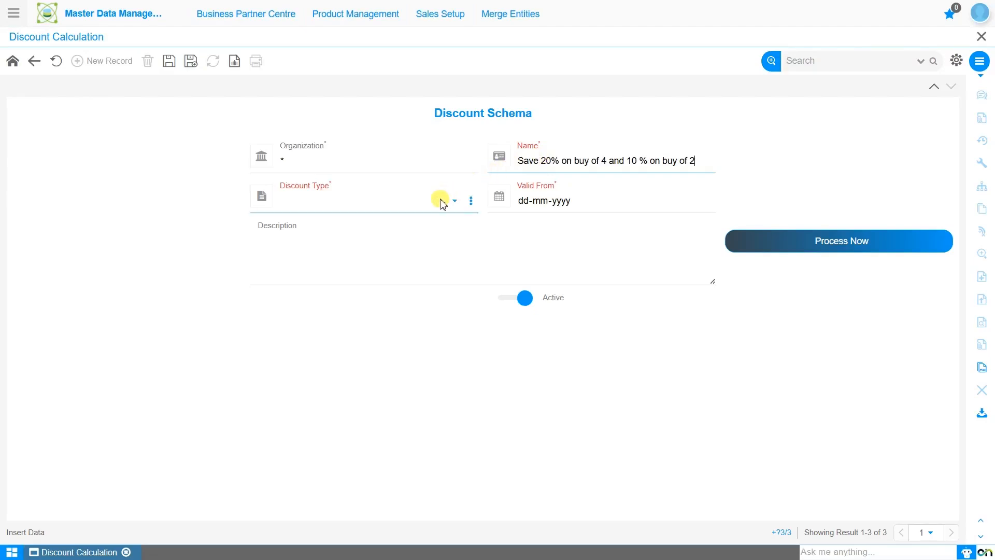
pyautogui.click(410, 212)
pyautogui.click(411, 219)
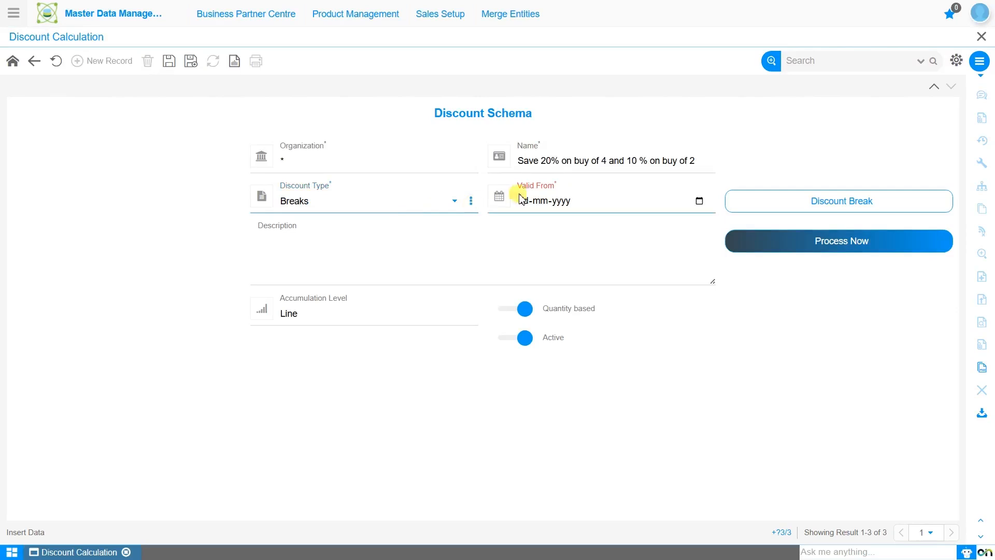
# Step: Make the Breaks schema valid from 01-01-2025 and save it
pyautogui.click(523, 201)
pyautogui.write('010120')
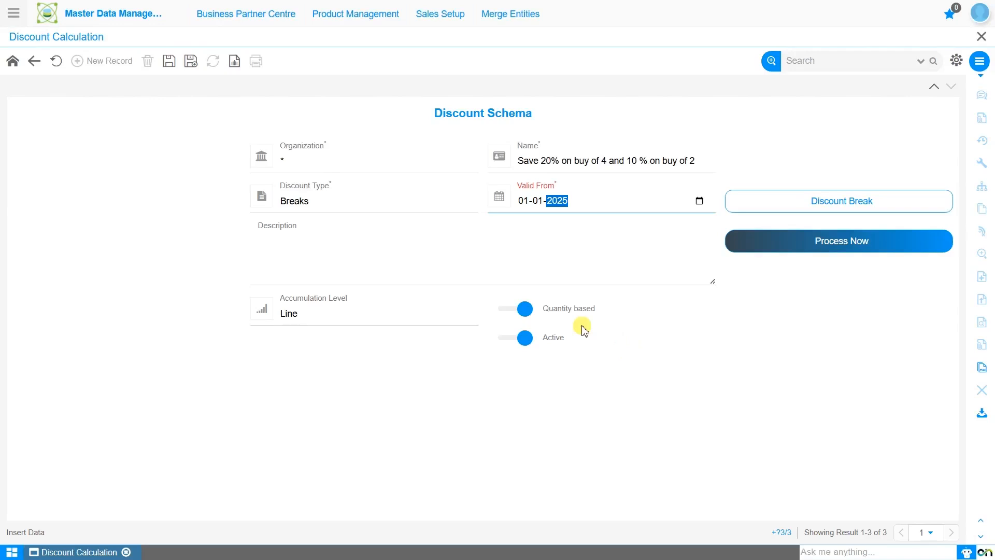
pyautogui.click(170, 62)
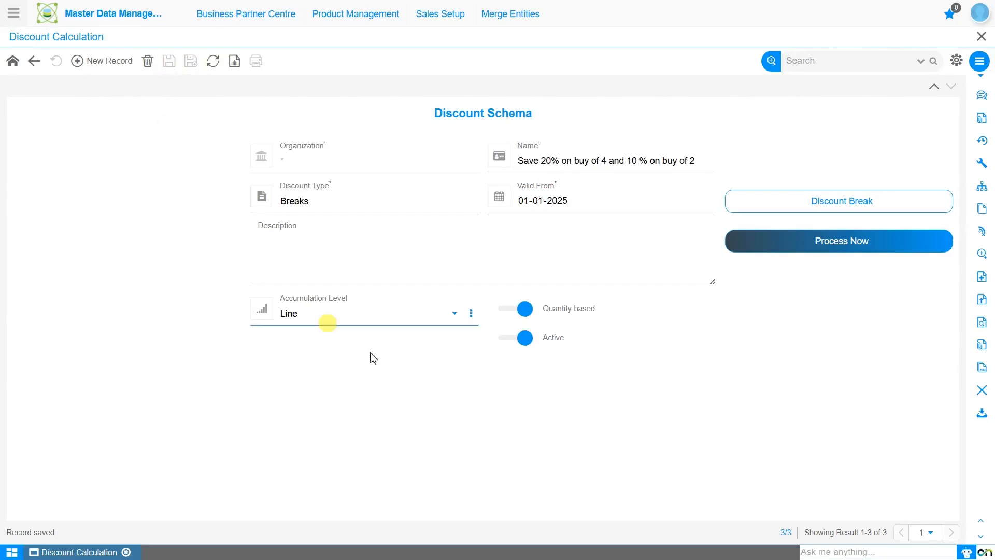
# Step: Start a new discount break for the saved Breaks schema and set its sequence to 5
pyautogui.click(874, 201)
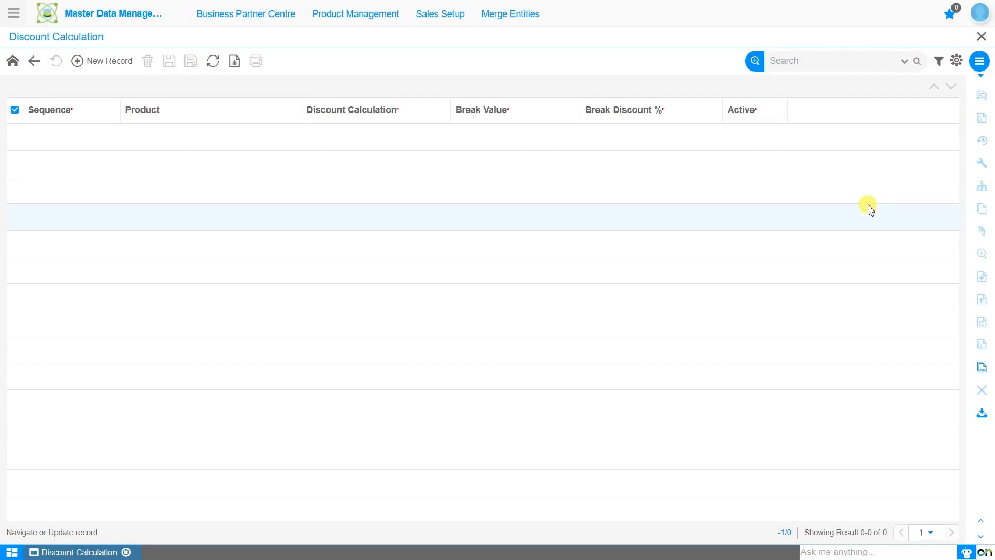
pyautogui.click(89, 65)
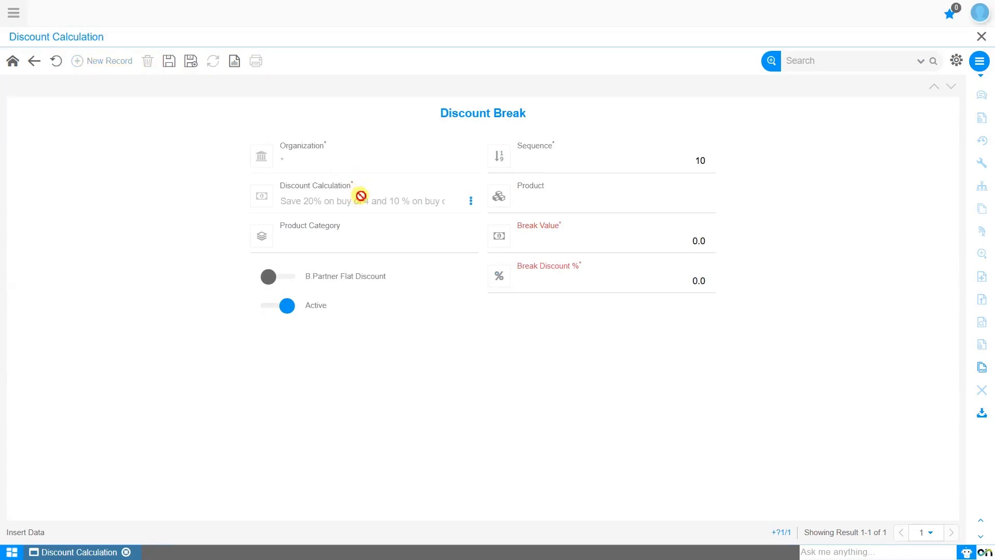
pyautogui.click(646, 168)
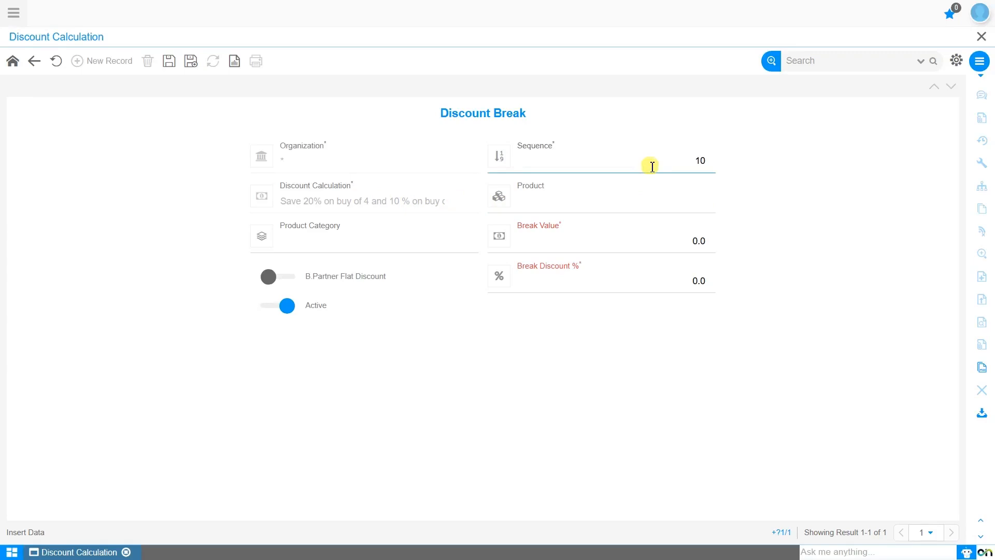
pyautogui.doubleClick(654, 167)
pyautogui.press('BackSpace')
pyautogui.write('5')
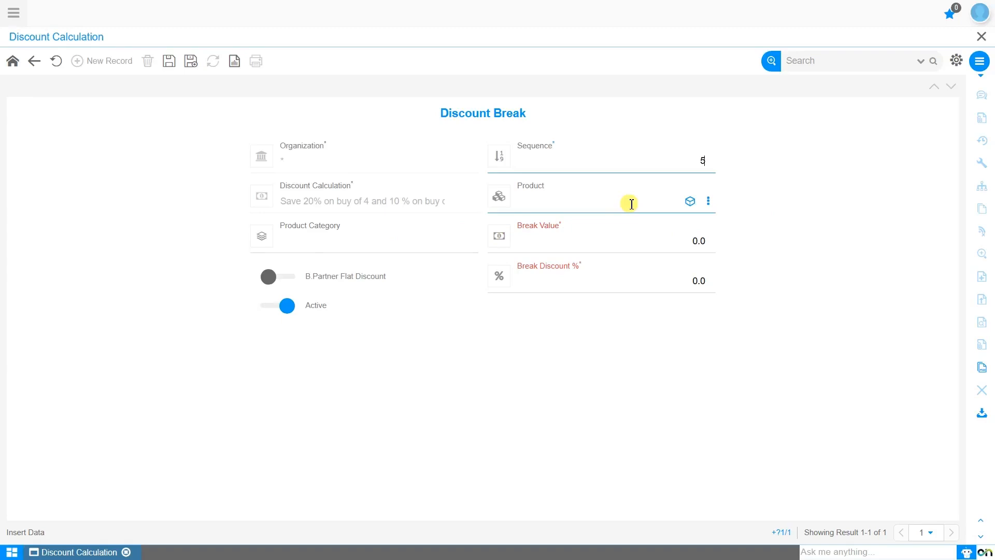
# Step: Set the discount break's product to Mobile Case, break value to 2 and break discount to 10%, and save it
pyautogui.click(605, 202)
pyautogui.write('mobile')
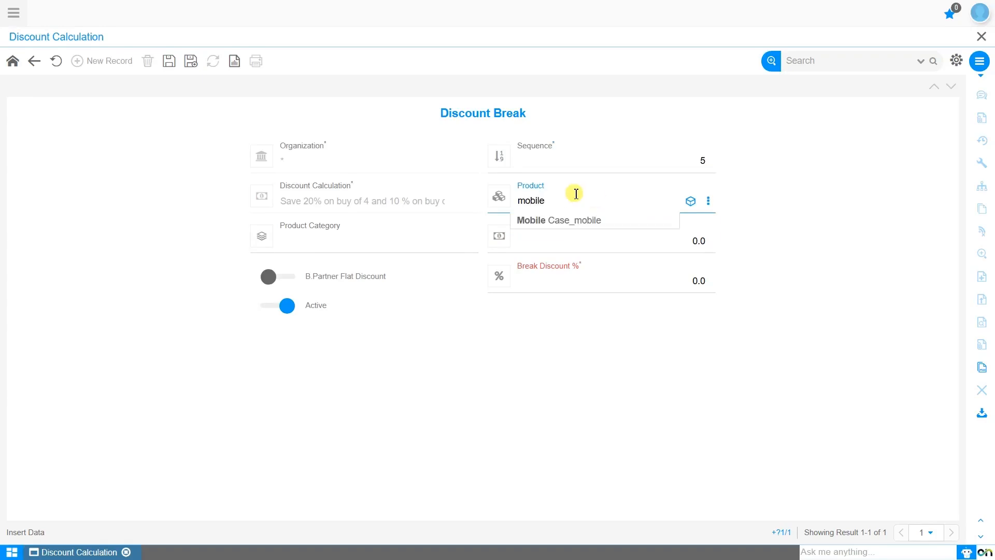
pyautogui.click(583, 222)
pyautogui.click(588, 241)
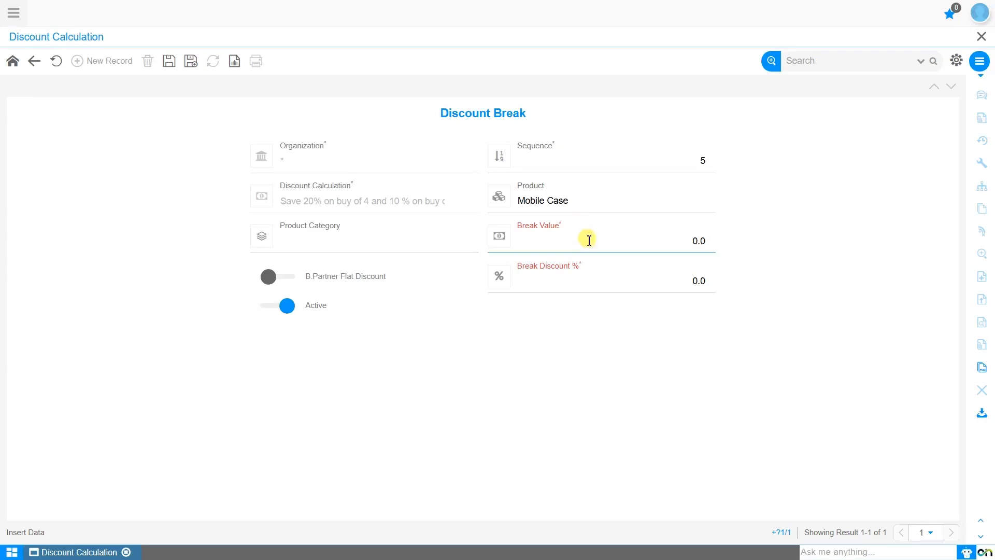
pyautogui.write('2')
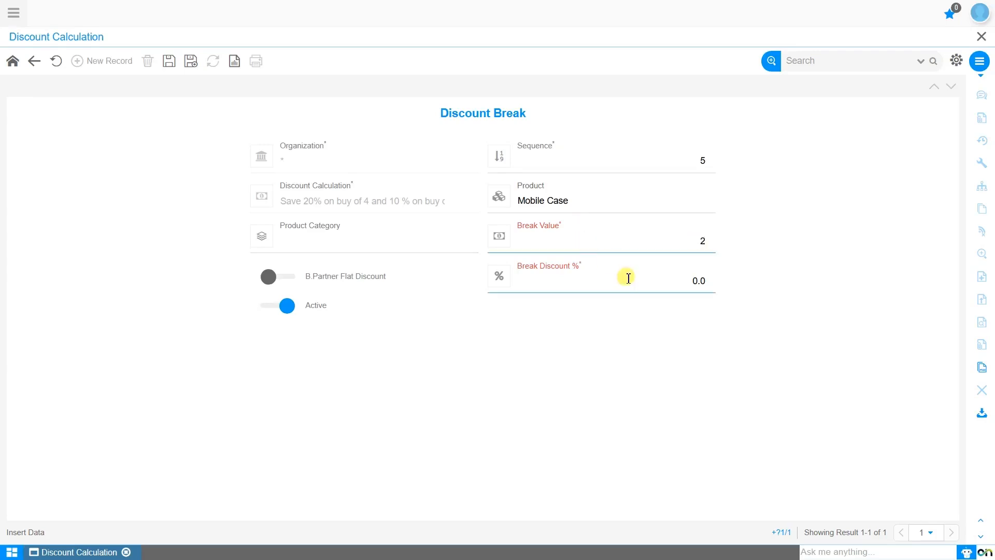
pyautogui.click(682, 280)
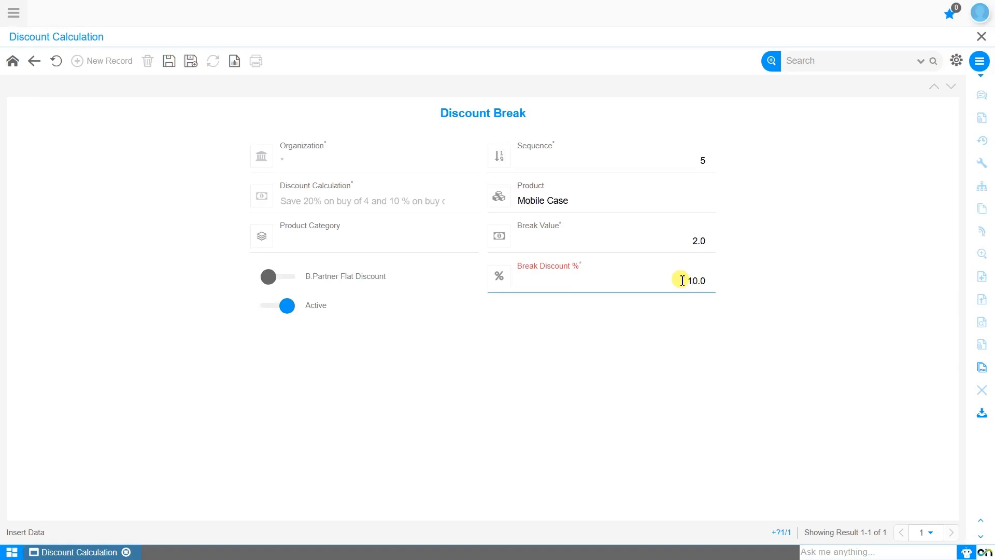
pyautogui.click(172, 62)
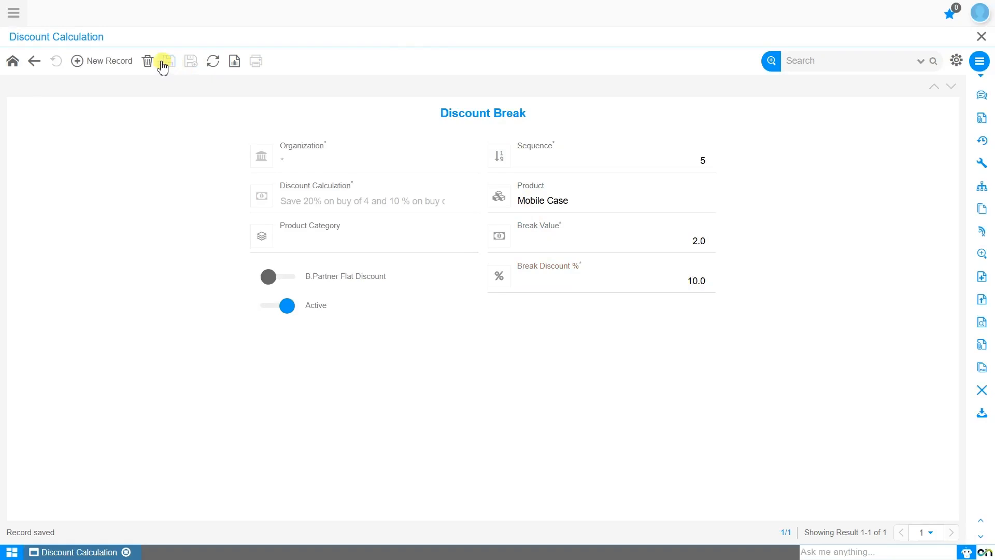
# Step: Start another discount break with sequence 7 for the product Mobile Case
pyautogui.click(104, 61)
pyautogui.click(673, 159)
pyautogui.moveTo(673, 159); pyautogui.dragTo(717, 166)
pyautogui.write('7')
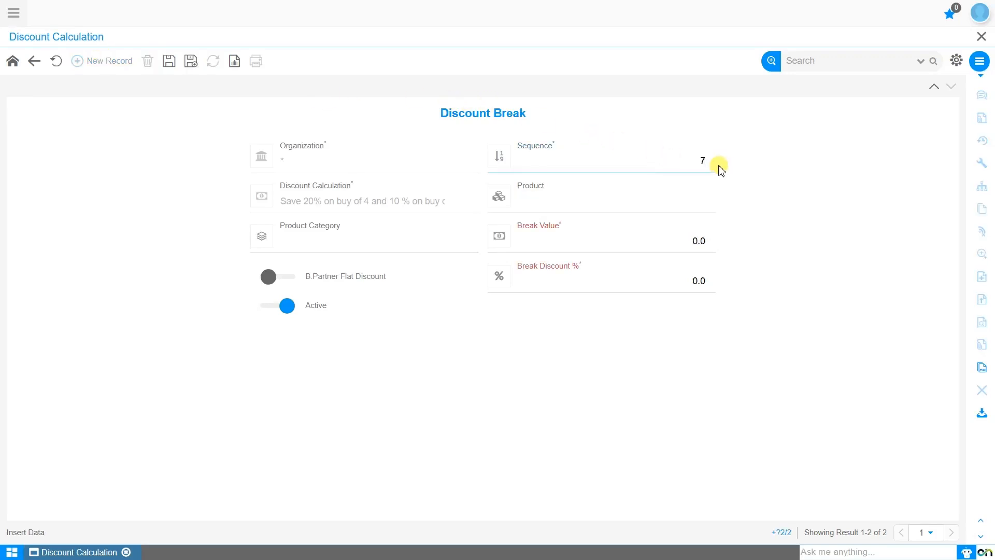
pyautogui.click(632, 199)
pyautogui.write('mobil')
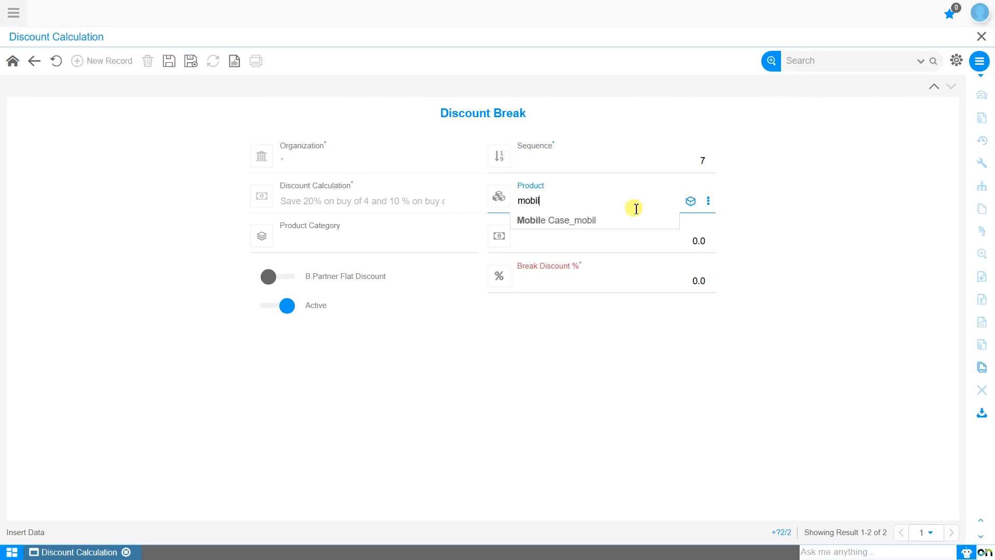
pyautogui.click(638, 219)
# Step: Set the second break's value to 4 and discount to 20%, enable B.Partner Flat Discount, and save the break
pyautogui.click(637, 242)
pyautogui.write('4')
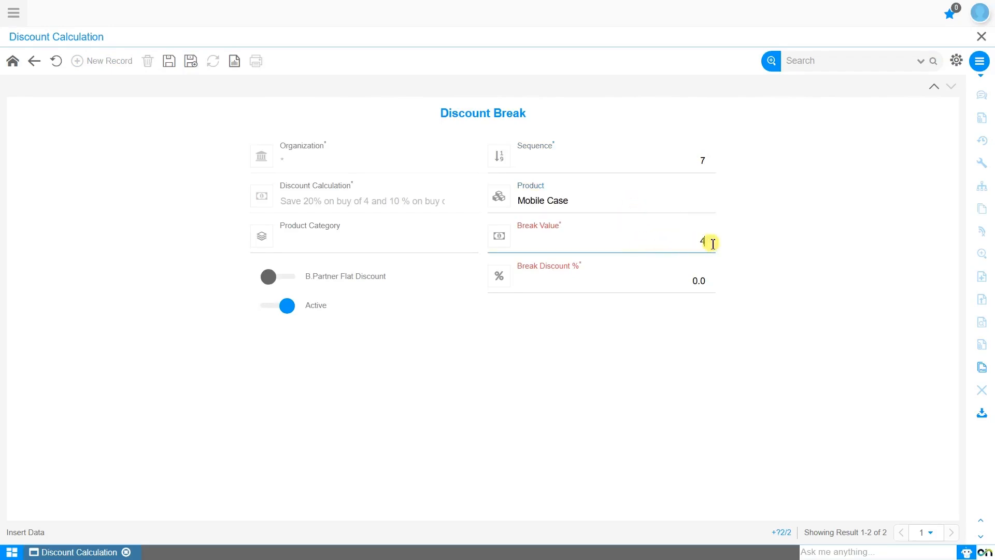
pyautogui.click(671, 282)
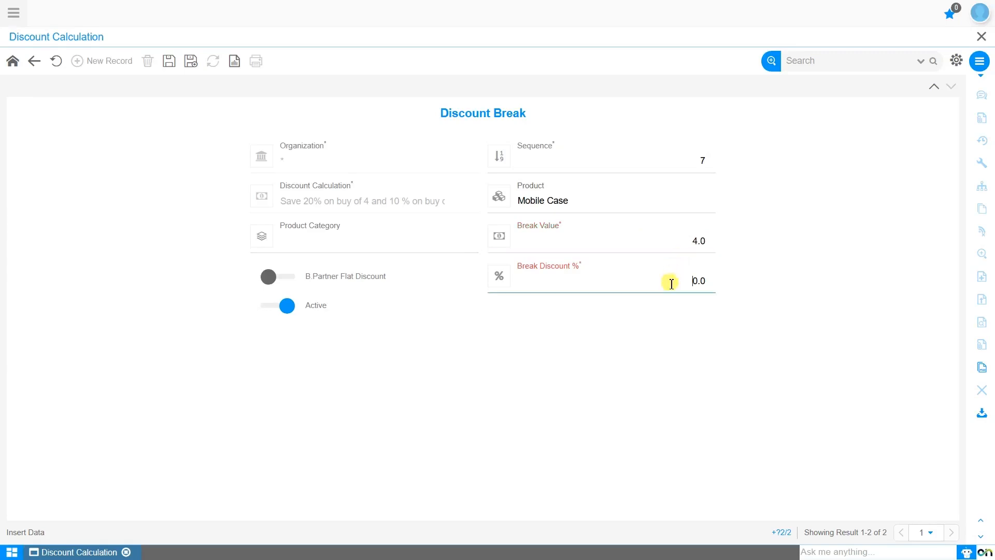
pyautogui.write('2')
pyautogui.click(167, 62)
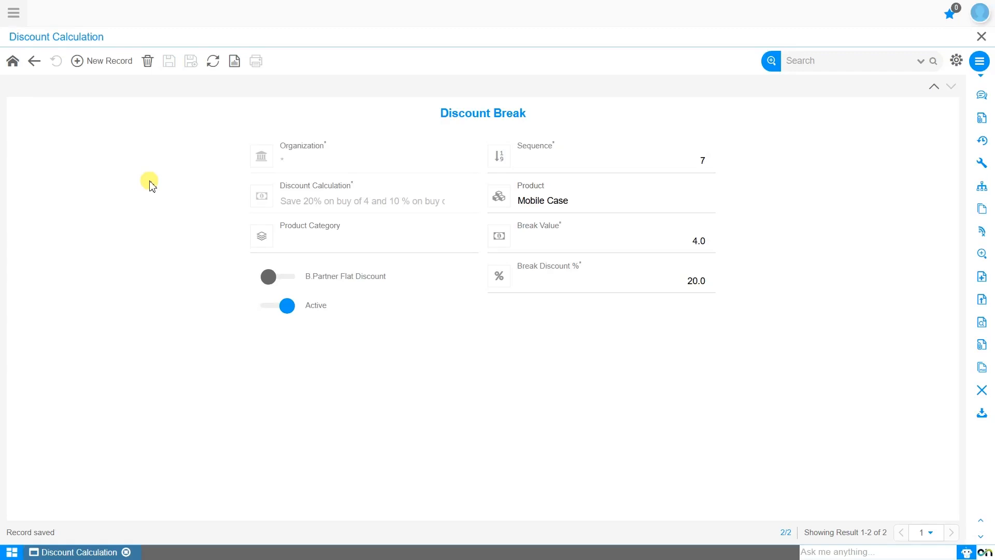
pyautogui.click(362, 286)
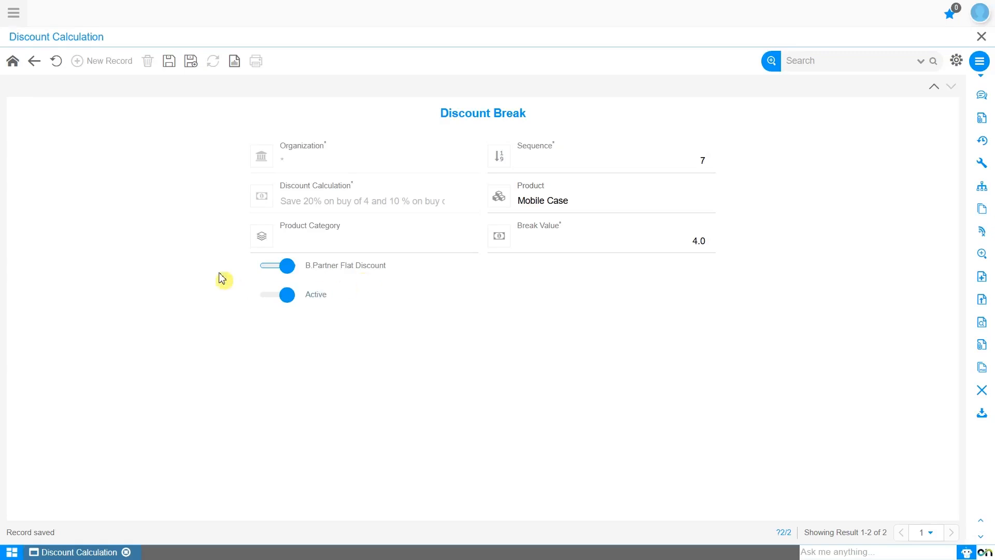
pyautogui.click(169, 63)
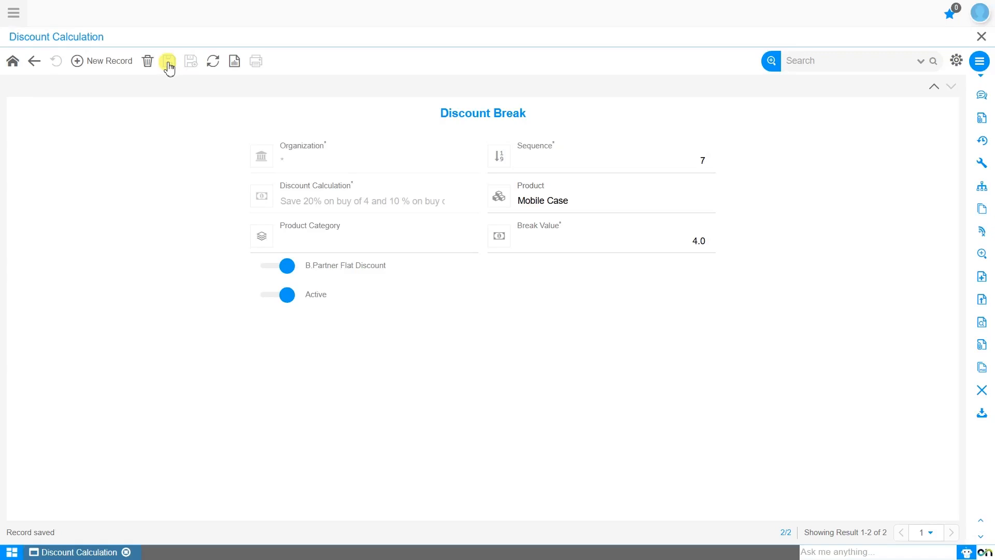
# Step: Return to the Breaks schema, process it, and open its discount break lines to check their sequence numbers
pyautogui.click(13, 62)
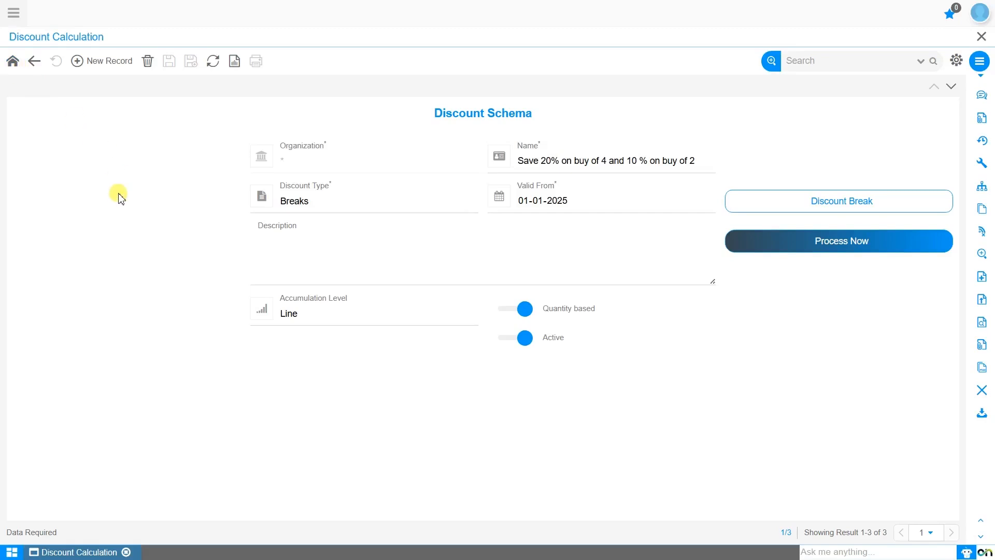
pyautogui.click(749, 255)
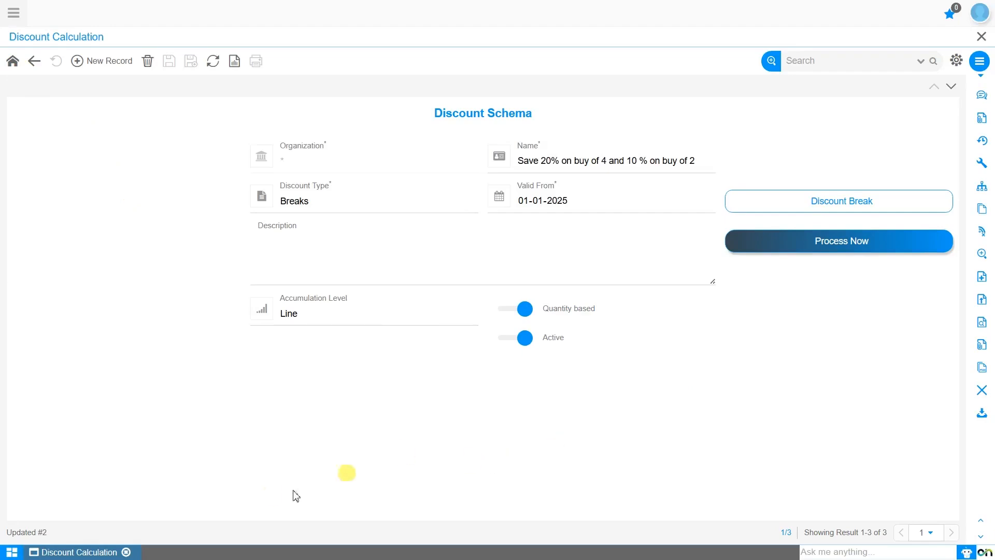
pyautogui.moveTo(58, 531); pyautogui.dragTo(3, 542)
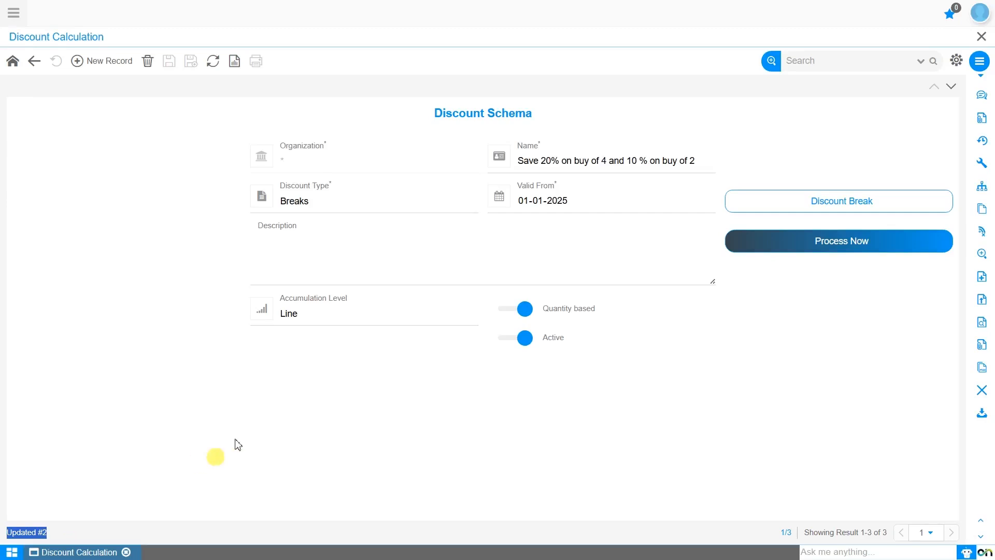
pyautogui.click(849, 214)
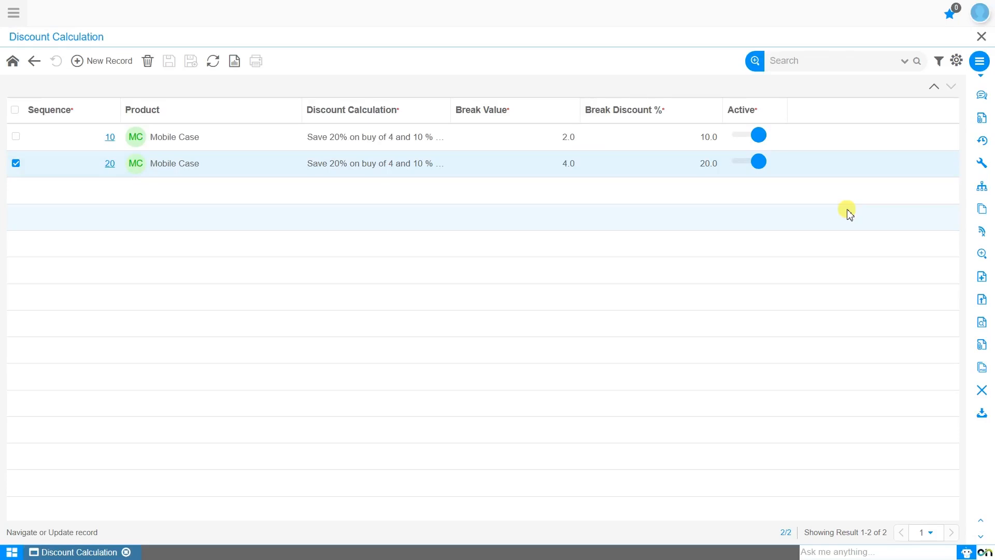
# Step: Create and save a discount schema for organization *, named "Holi Special Offer - price list", with discount type Pricelist
pyautogui.click(11, 69)
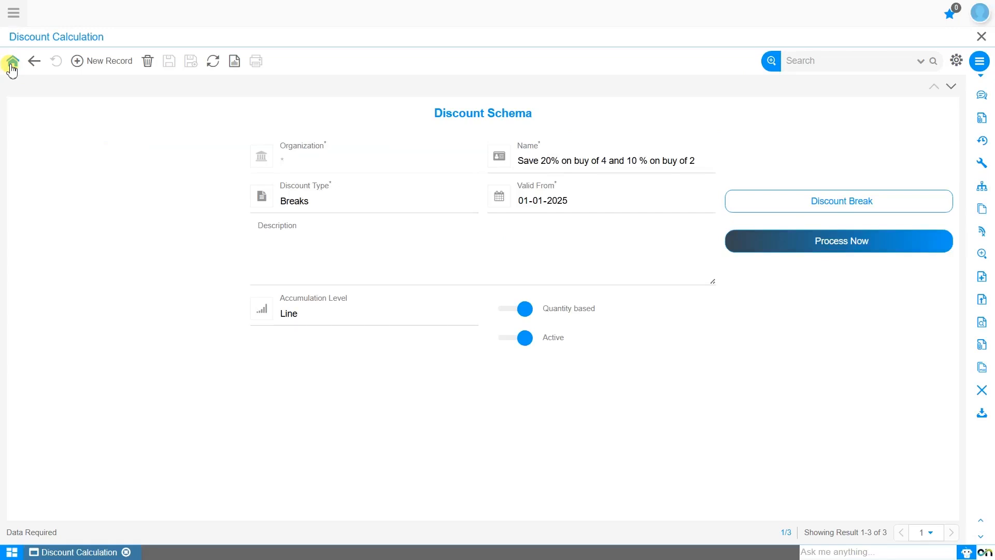
pyautogui.click(107, 66)
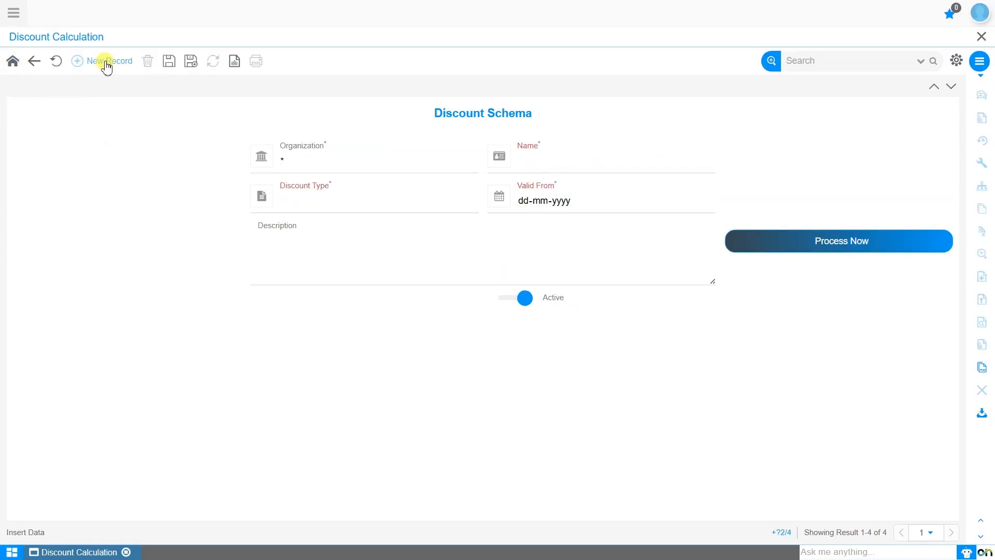
pyautogui.click(321, 165)
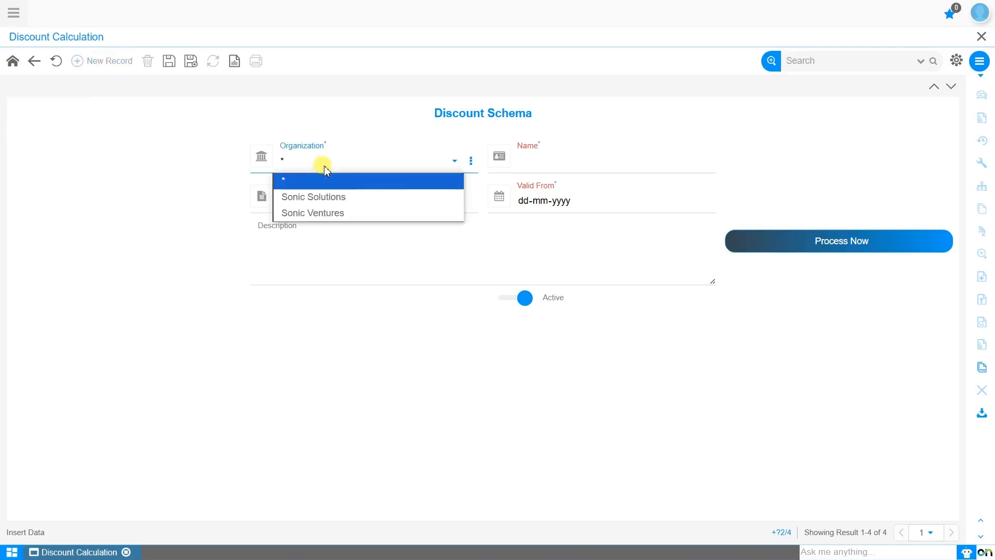
pyautogui.click(326, 182)
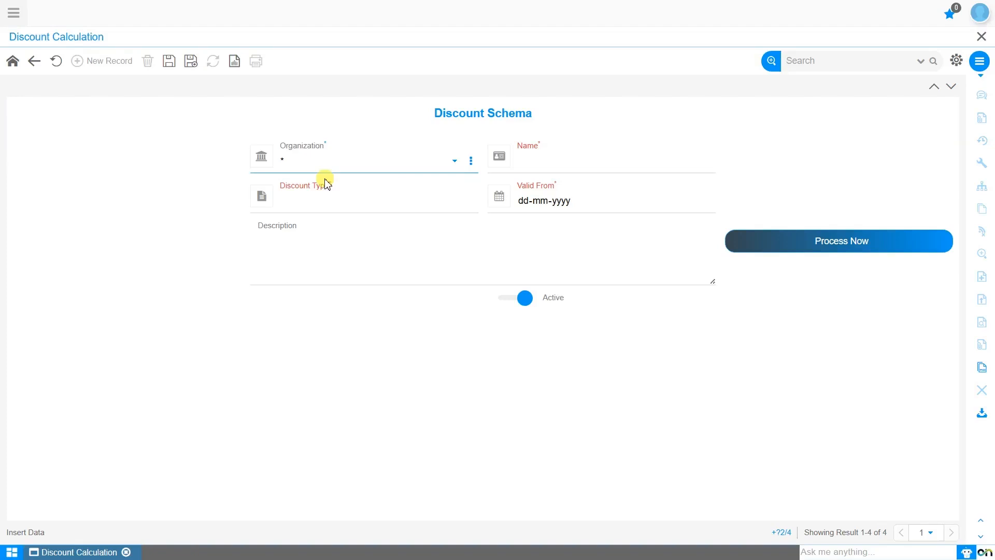
pyautogui.click(532, 168)
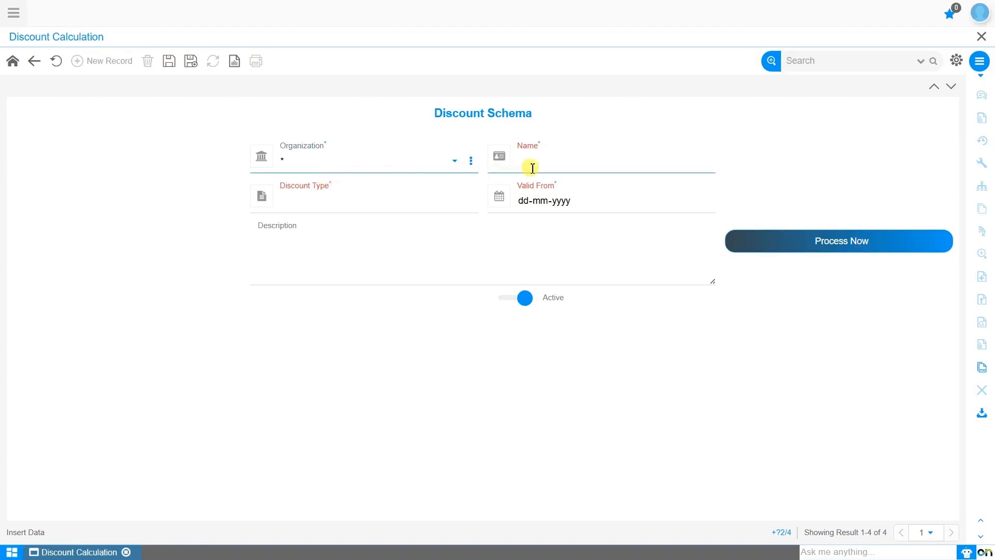
pyautogui.write('Holi Special Offer - price list')
pyautogui.click(403, 207)
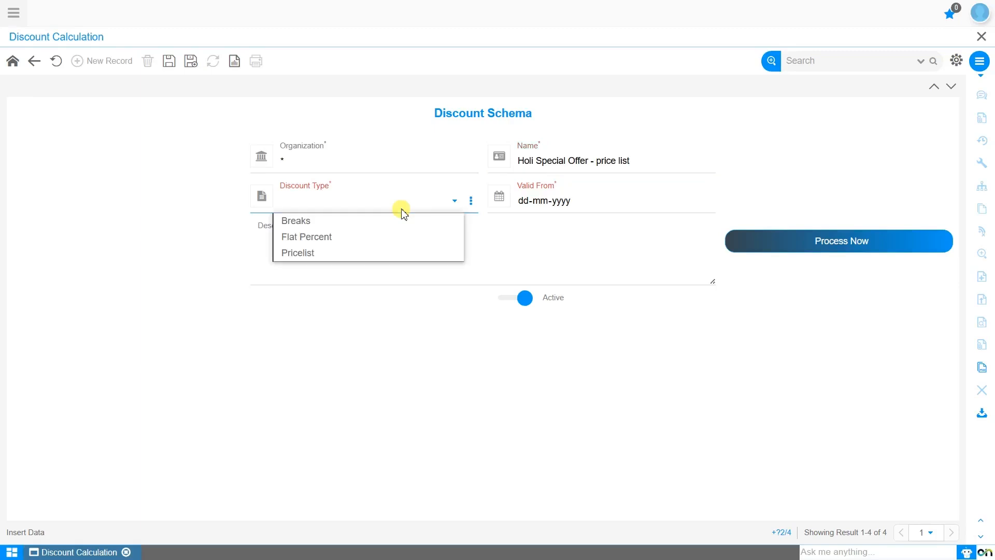
pyautogui.click(391, 253)
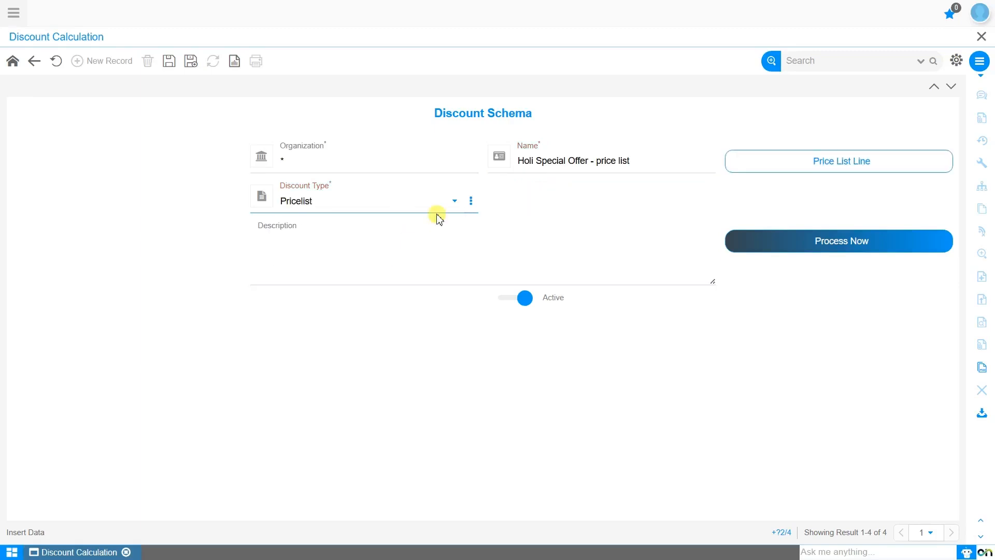
pyautogui.click(170, 62)
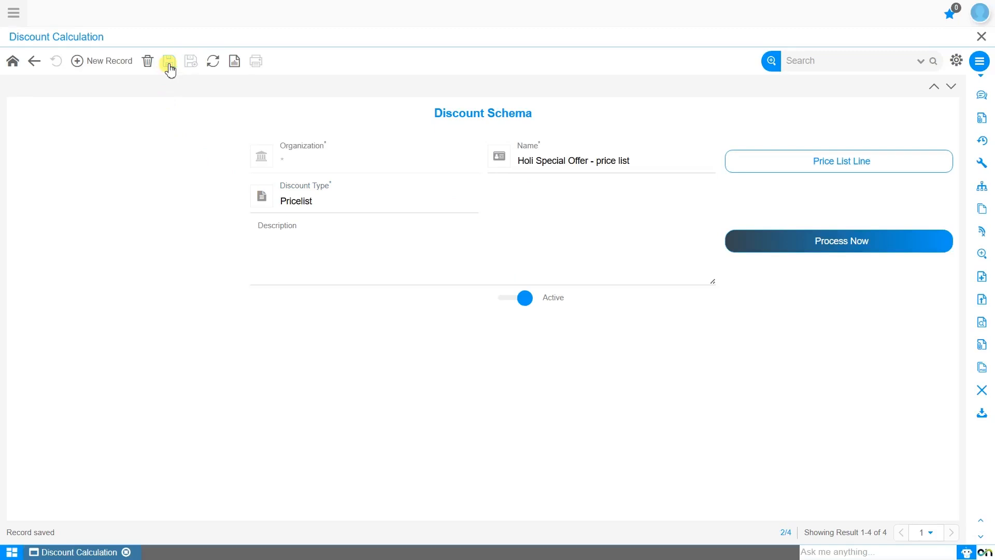
# Step: Add a price list line to the Holi schema with conversion date 01-03-2025 and save it
pyautogui.click(869, 163)
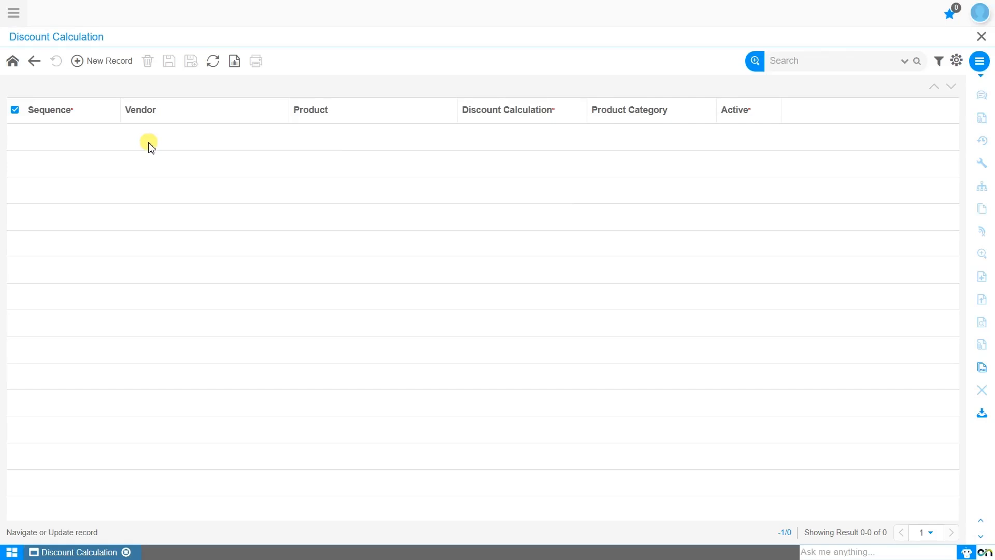
pyautogui.click(110, 66)
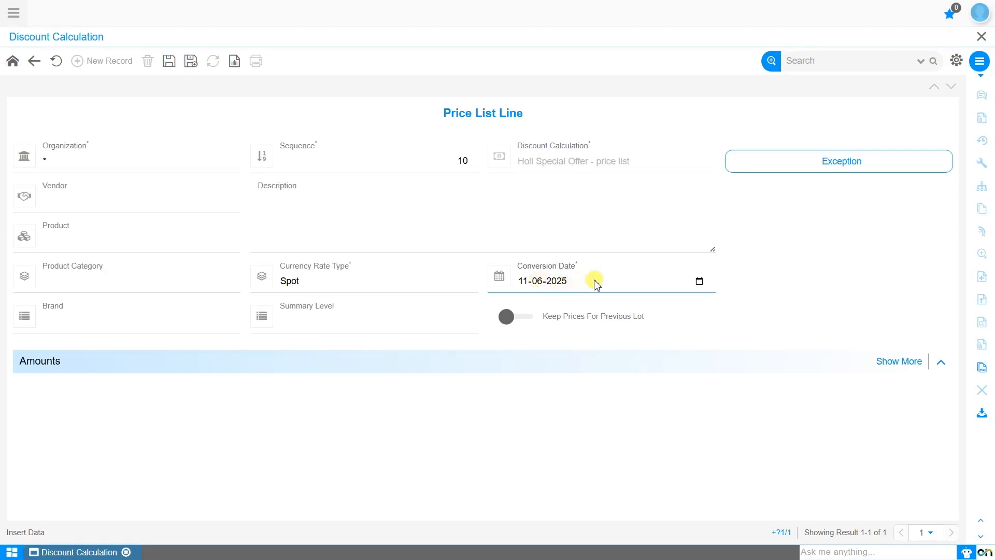
pyautogui.click(526, 282)
pyautogui.write('0103')
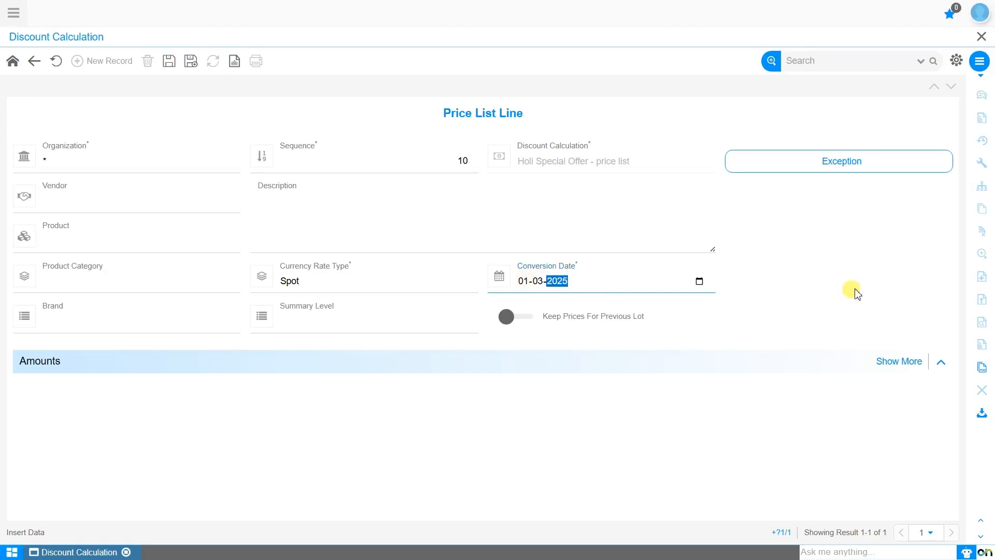
pyautogui.click(813, 310)
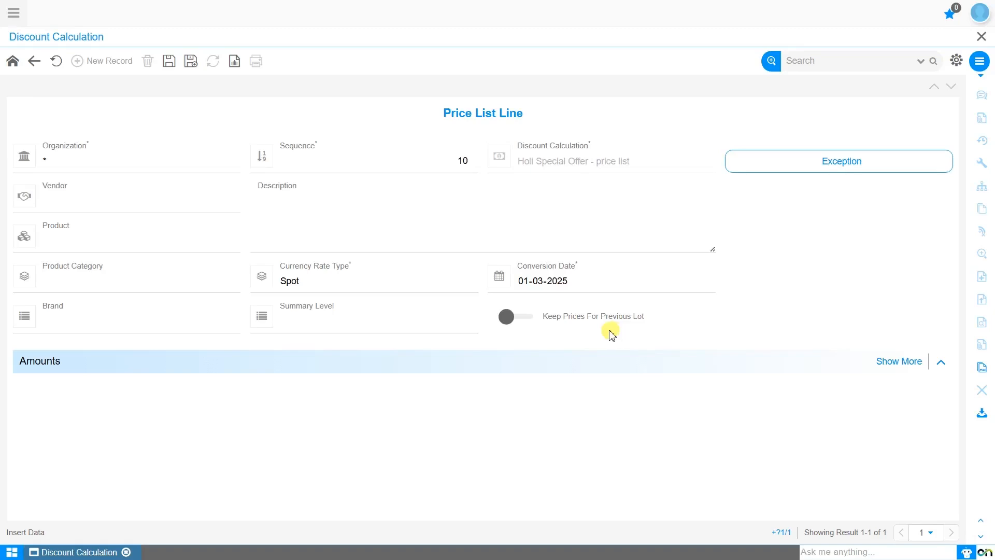
pyautogui.click(171, 62)
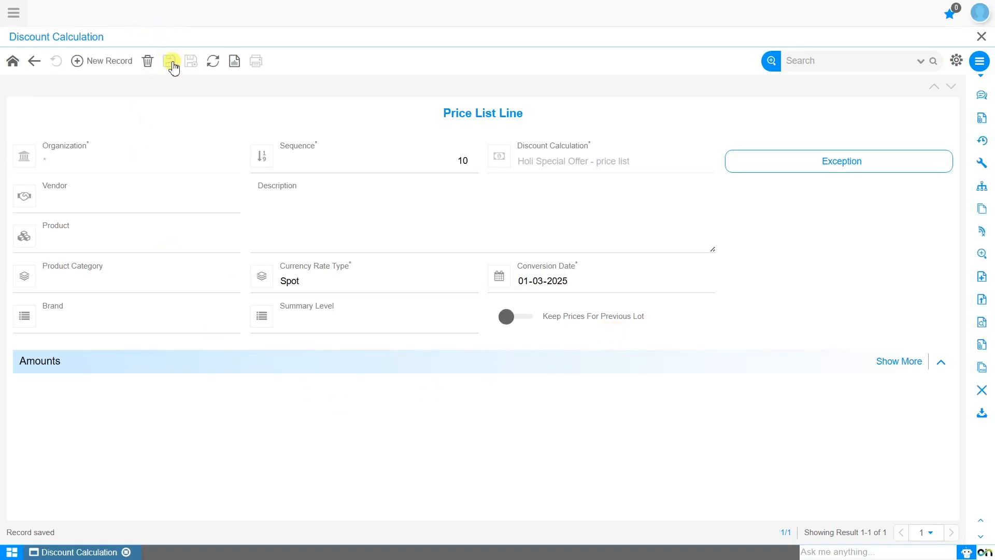
# Step: Add an exception for the product Black Gel Pen to the price list line and save it
pyautogui.click(820, 171)
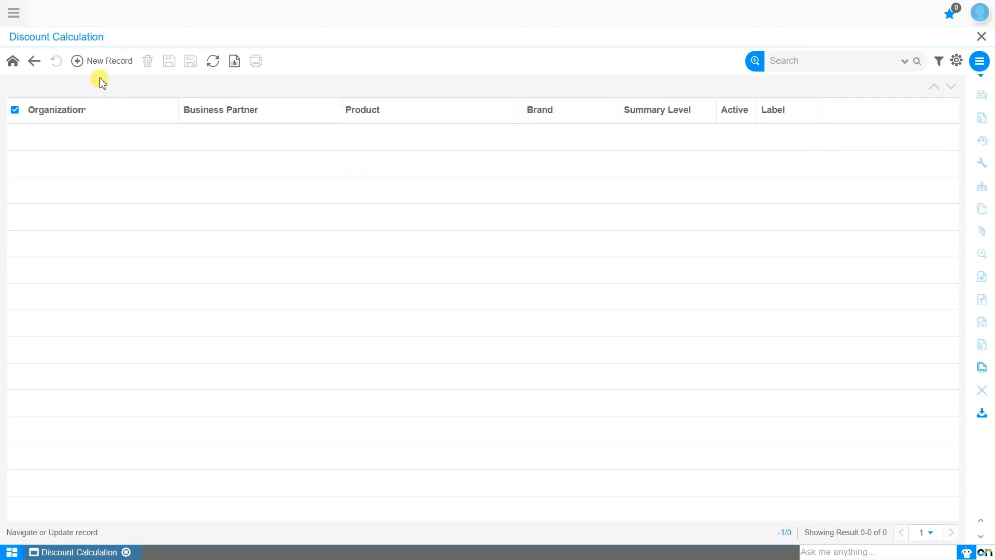
pyautogui.click(104, 62)
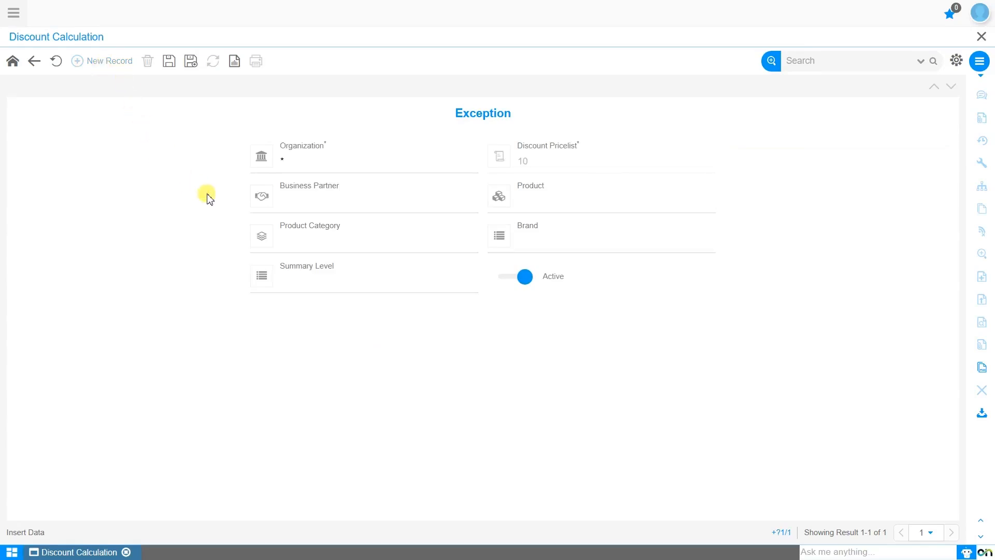
pyautogui.click(303, 209)
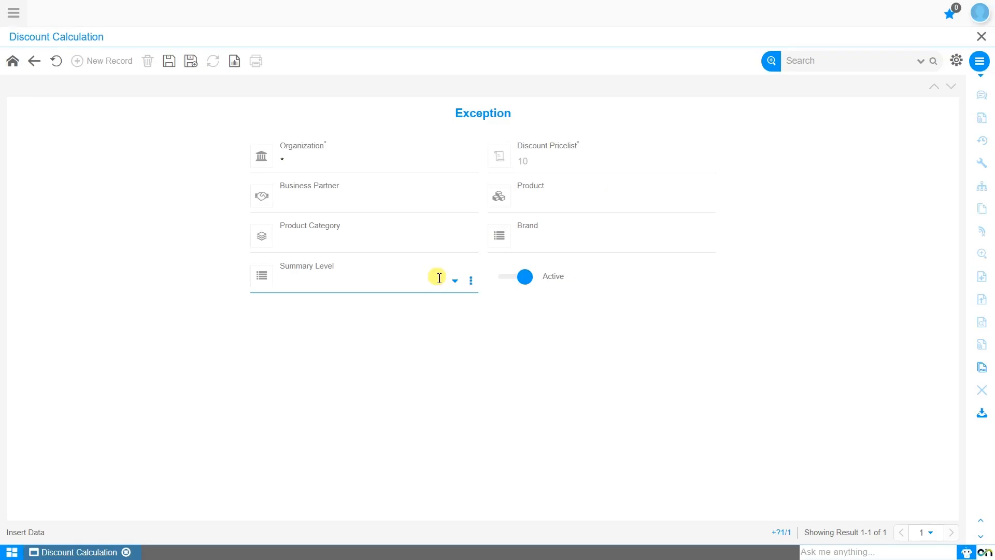
pyautogui.click(568, 204)
pyautogui.write('bla')
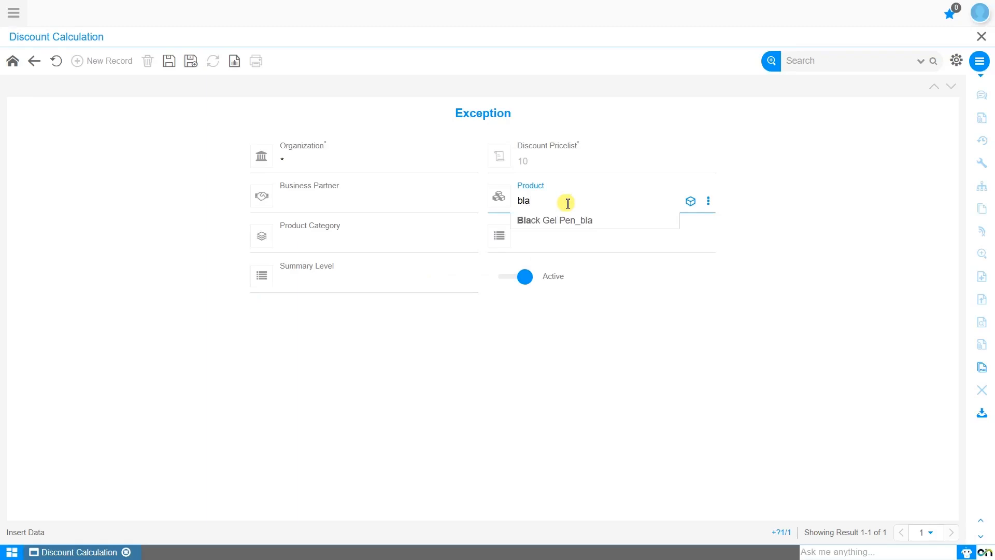
pyautogui.press('Down')
pyautogui.press('Return')
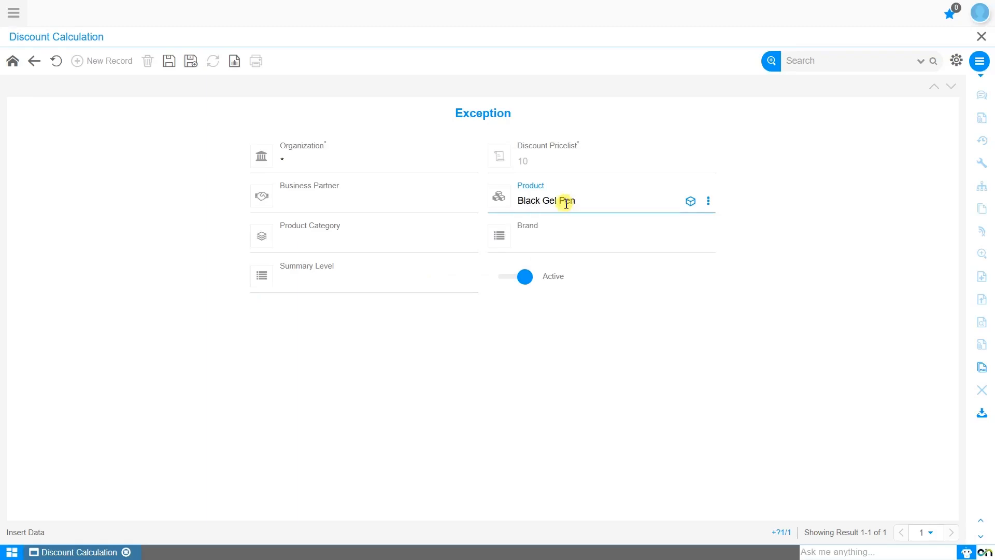
pyautogui.click(166, 63)
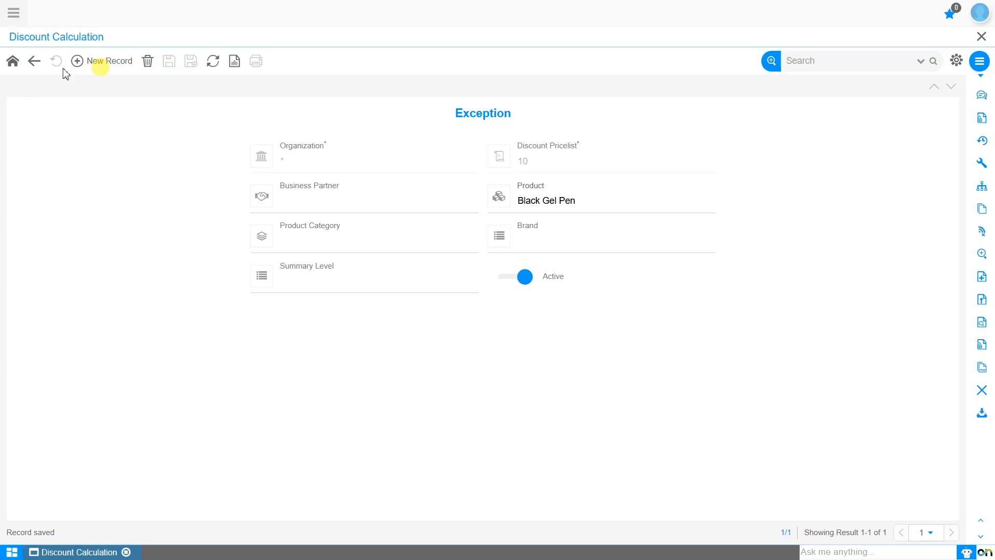
# Step: Return to the Holi schema's price list line and expand its Amounts section to review the list, standard and limit price bases
pyautogui.click(33, 67)
pyautogui.click(33, 68)
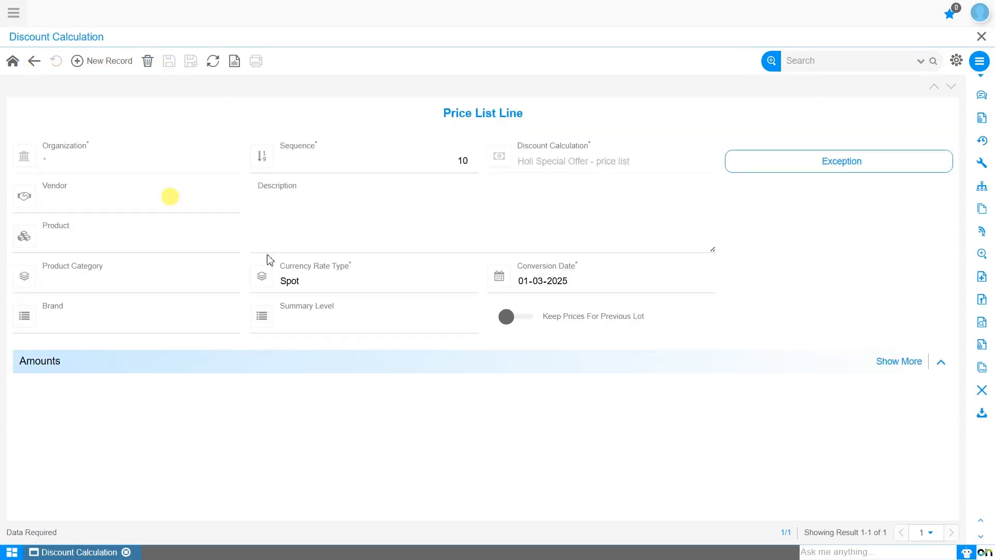
pyautogui.click(895, 366)
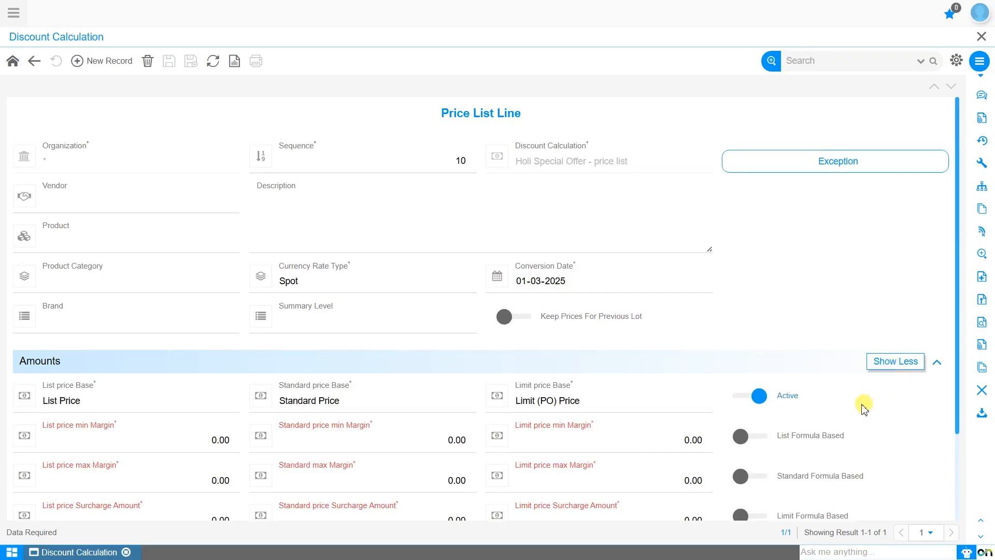
pyautogui.scroll(-2, 873, 384)
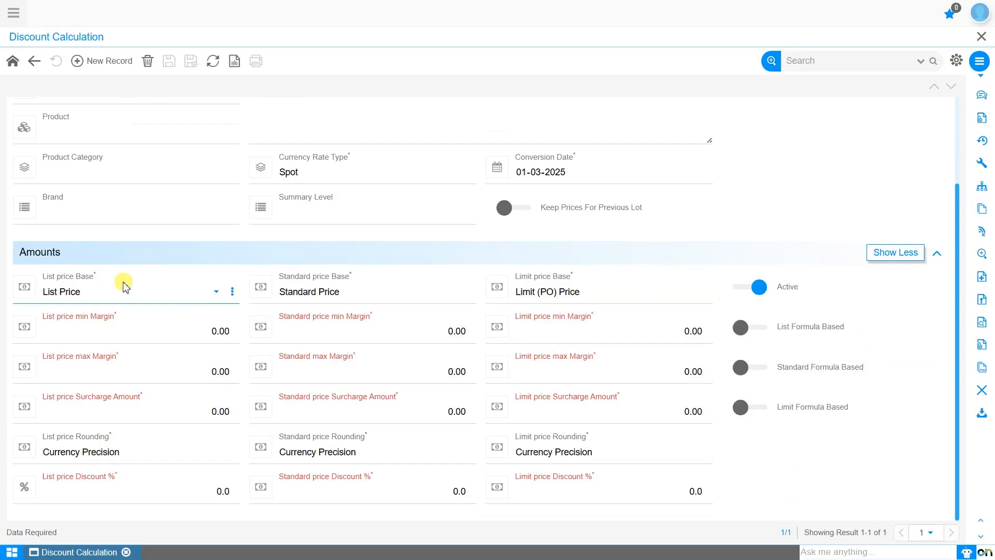
pyautogui.click(343, 293)
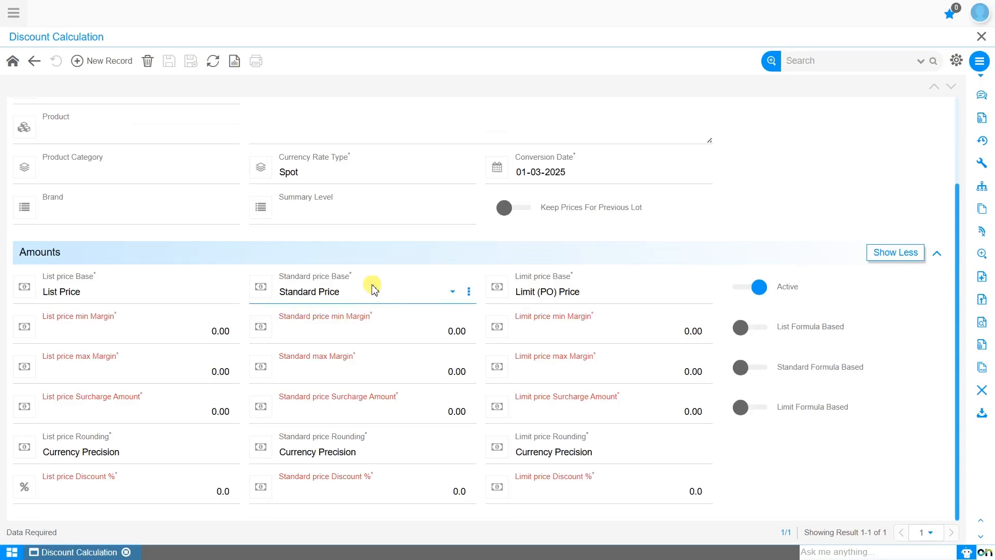
pyautogui.moveTo(543, 281)
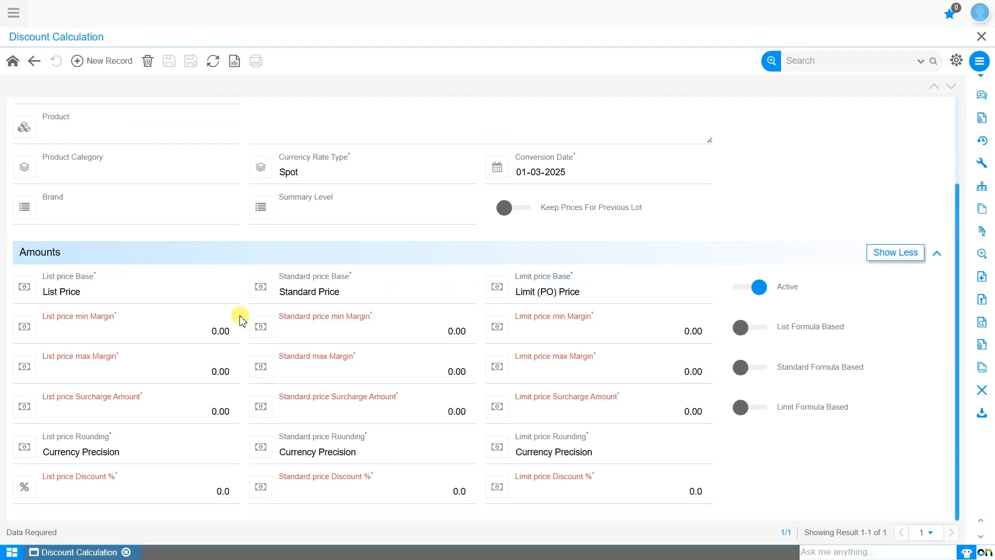
# Step: Set the list, standard and limit price bases of the price list line to Fixed Price
pyautogui.click(166, 297)
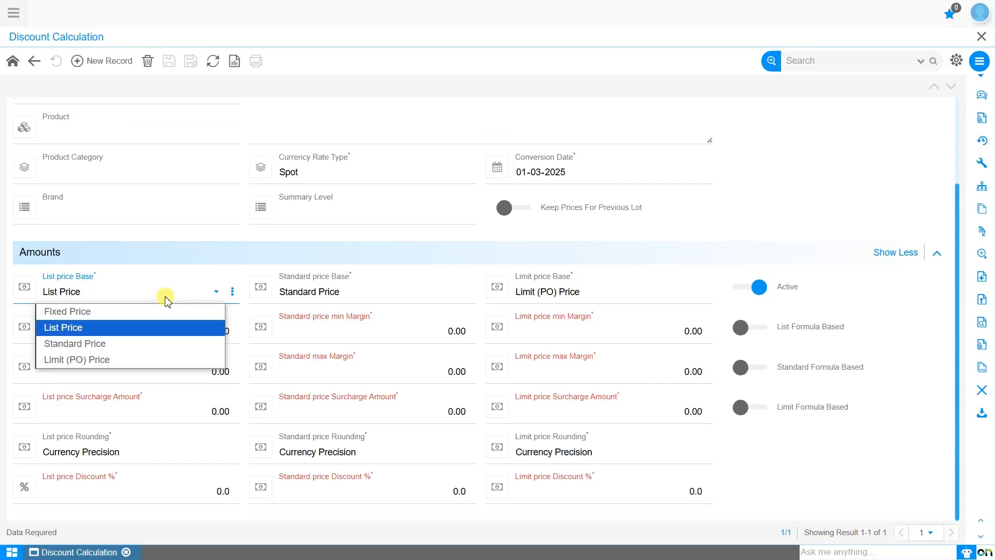
pyautogui.click(158, 311)
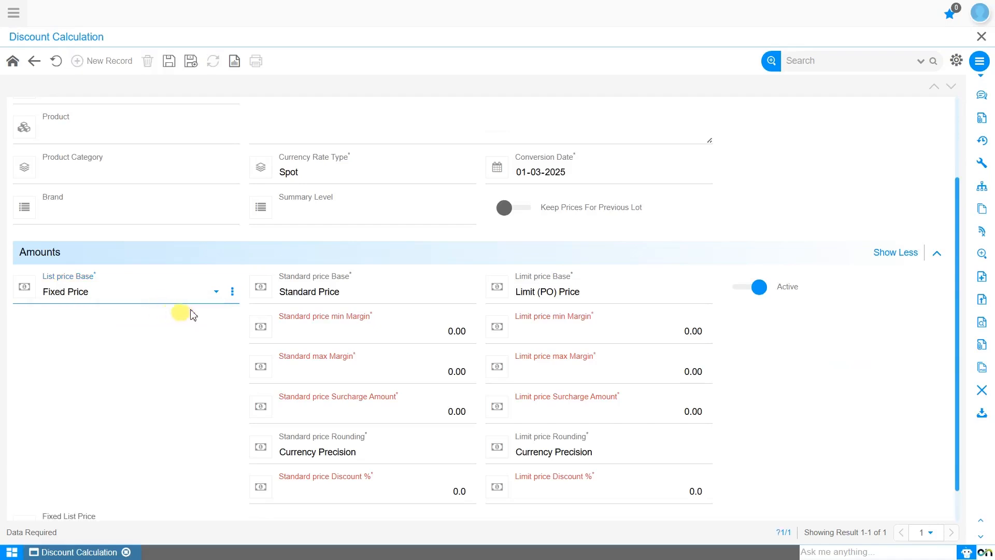
pyautogui.click(311, 293)
pyautogui.click(313, 311)
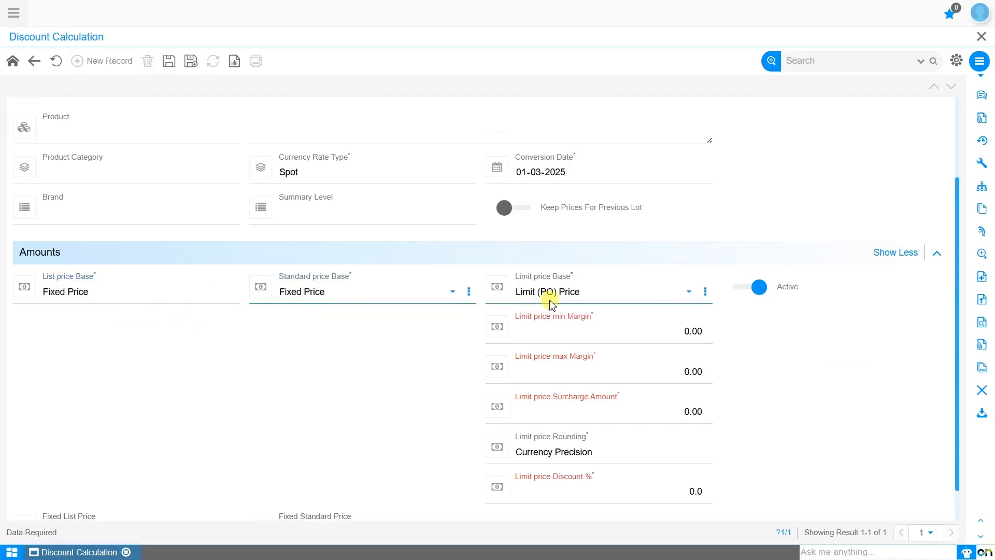
pyautogui.click(553, 294)
pyautogui.click(554, 311)
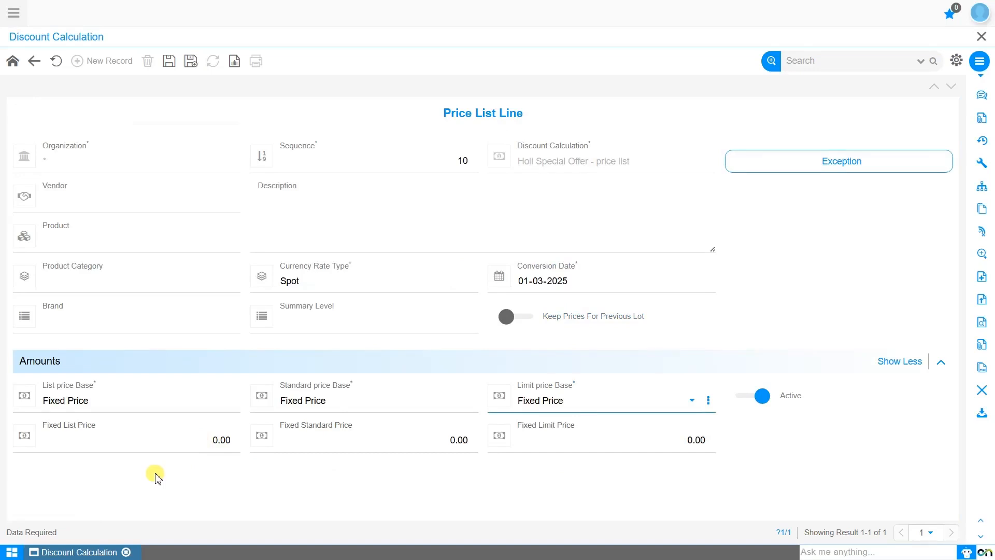
# Step: Set the price bases back to List Price for list, Standard Price for standard and Limit (PO) Price for limit
pyautogui.click(122, 401)
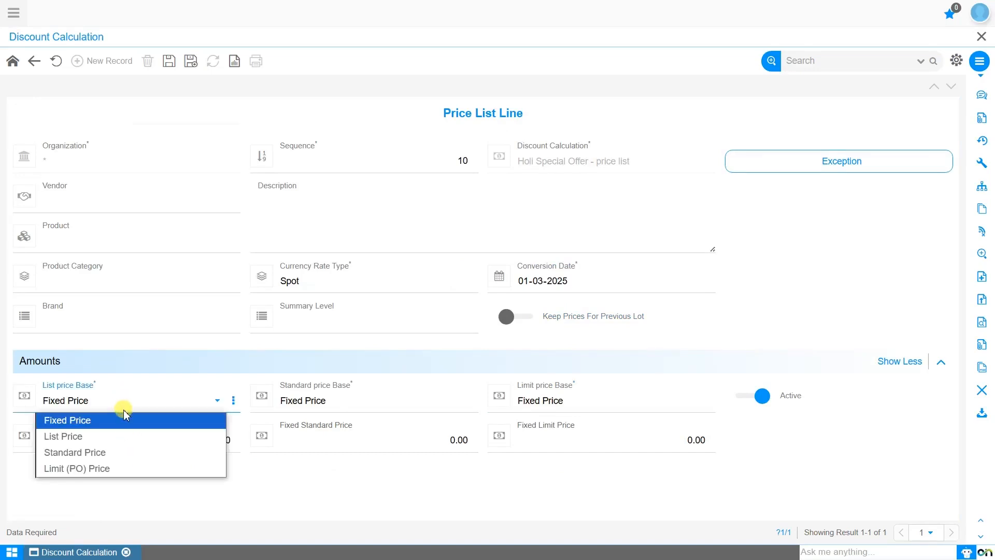
pyautogui.click(122, 436)
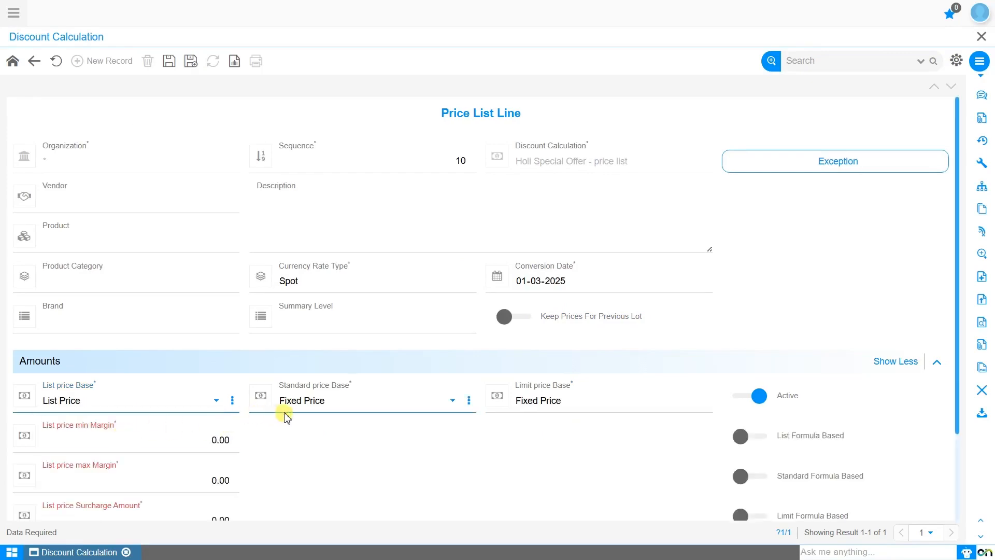
pyautogui.click(296, 401)
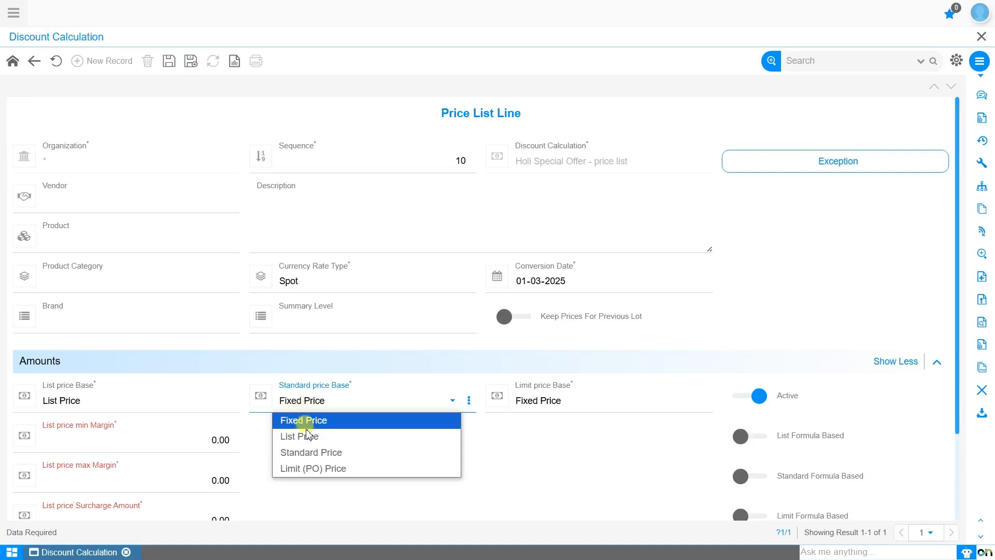
pyautogui.click(313, 452)
pyautogui.click(566, 401)
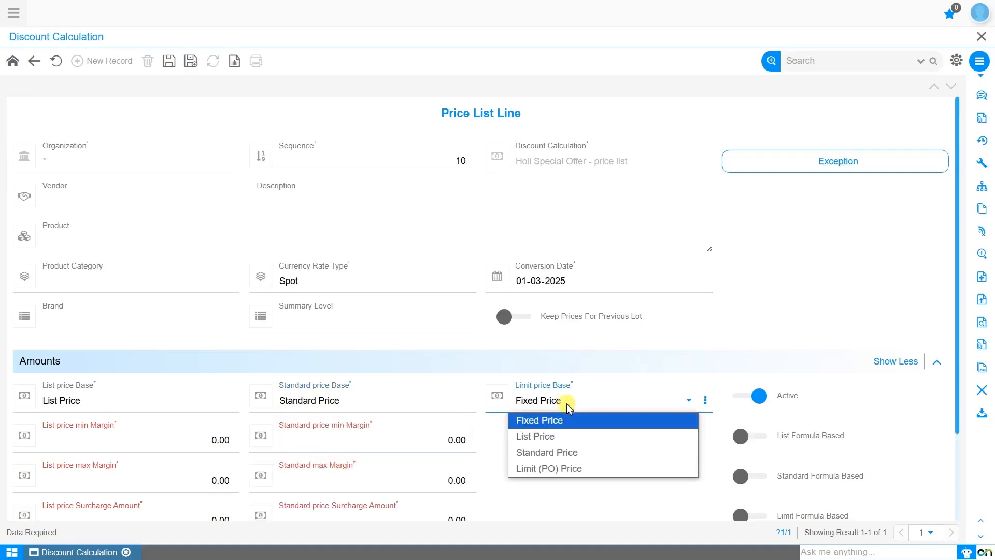
pyautogui.click(574, 468)
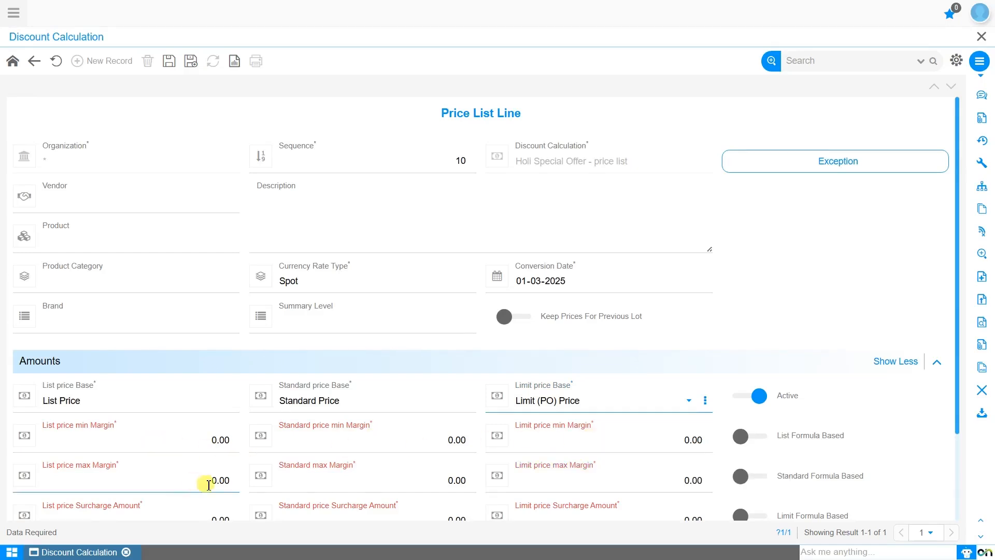
# Step: Review the available list price rounding options, keep Currency Precision, and check the list price discount field
pyautogui.scroll(-2, 343, 477)
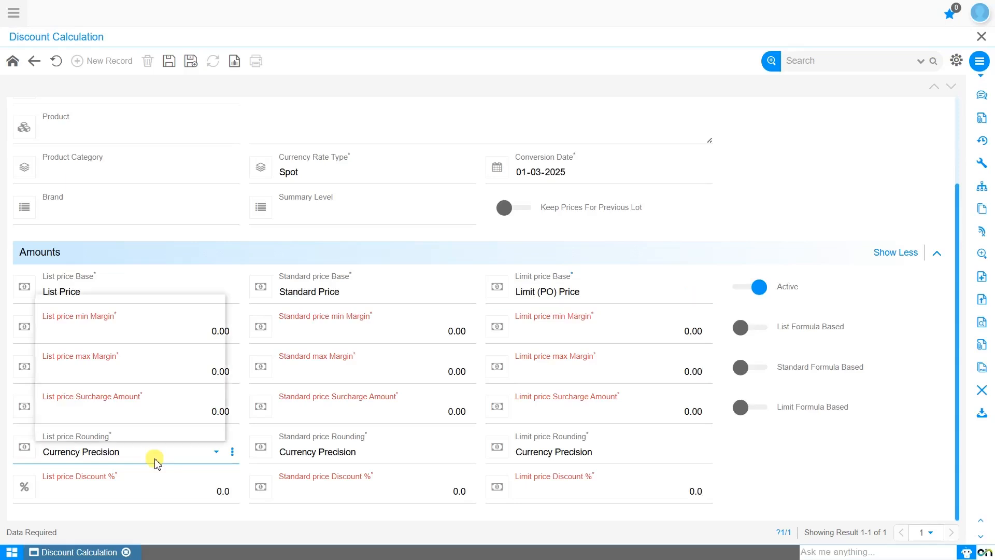
pyautogui.click(157, 462)
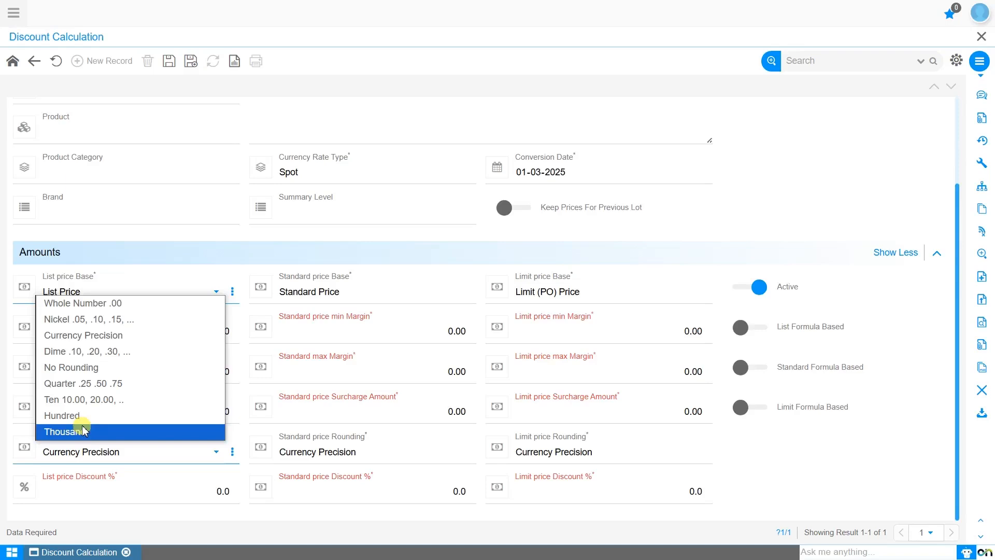
pyautogui.click(92, 336)
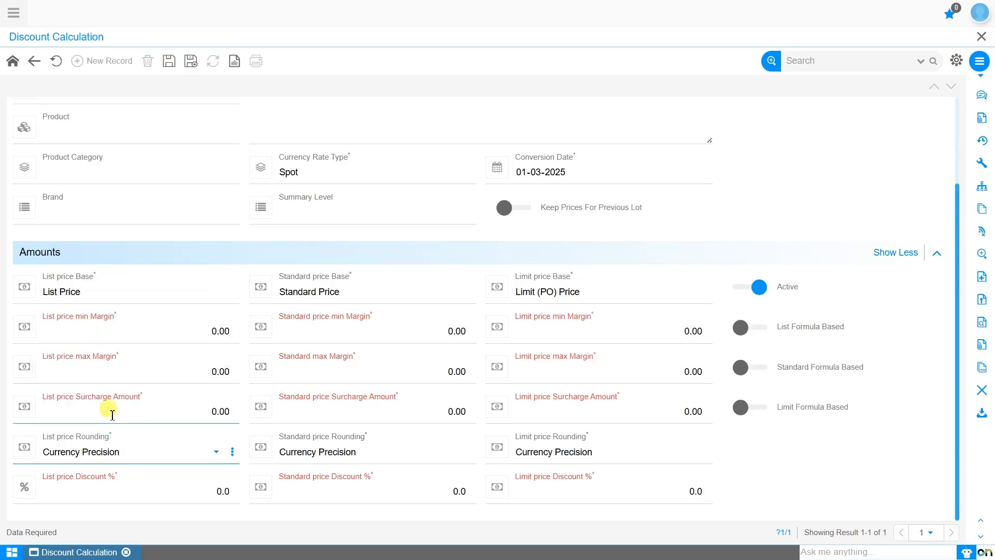
pyautogui.click(139, 495)
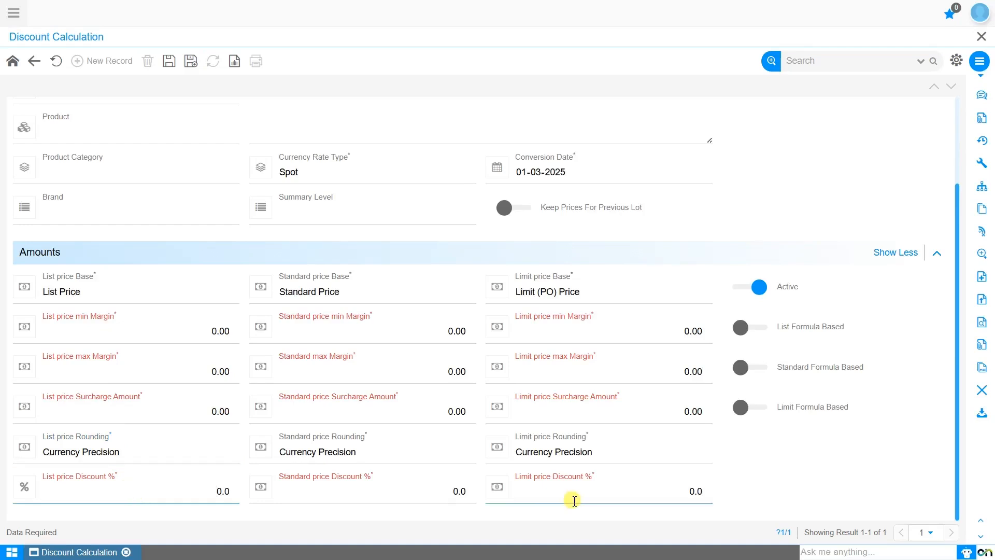
# Step: Turn the list, standard and limit formula-based options on to show their discount formula fields, and turn all three back off
pyautogui.click(756, 331)
pyautogui.click(756, 370)
pyautogui.click(751, 410)
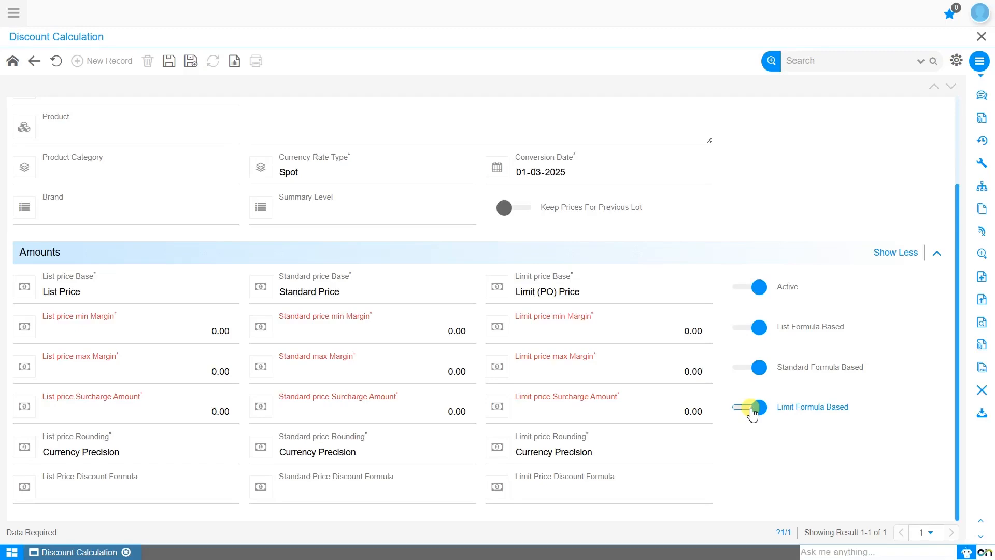
pyautogui.click(753, 410)
pyautogui.click(757, 368)
pyautogui.click(757, 327)
# Step: Set the standard price discount of the price list line to 12% and save the record
pyautogui.click(426, 494)
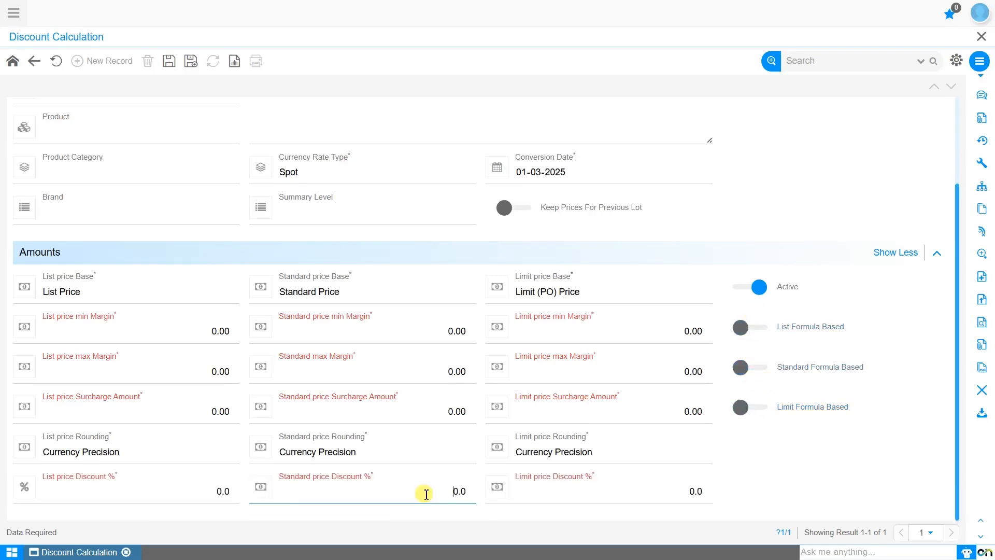
pyautogui.write('12')
pyautogui.click(169, 62)
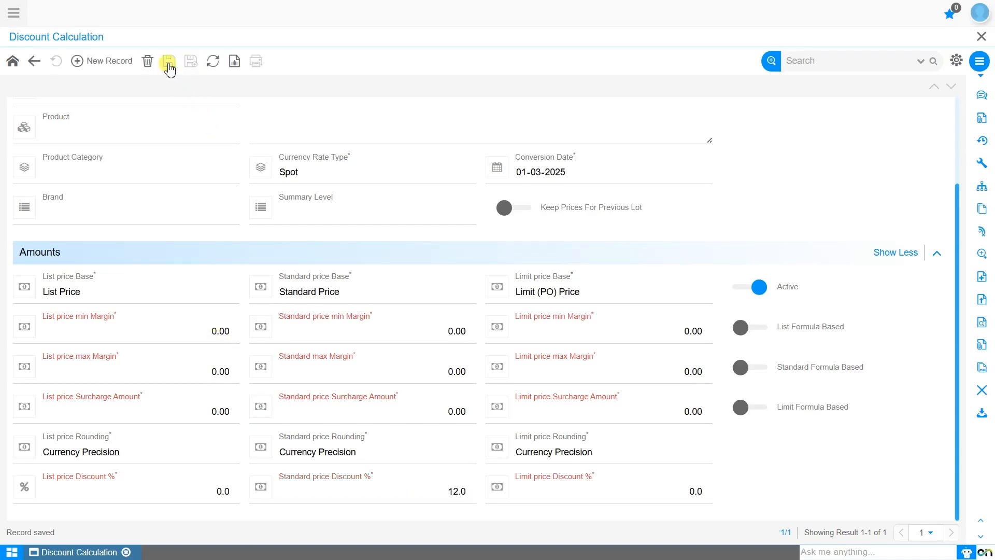